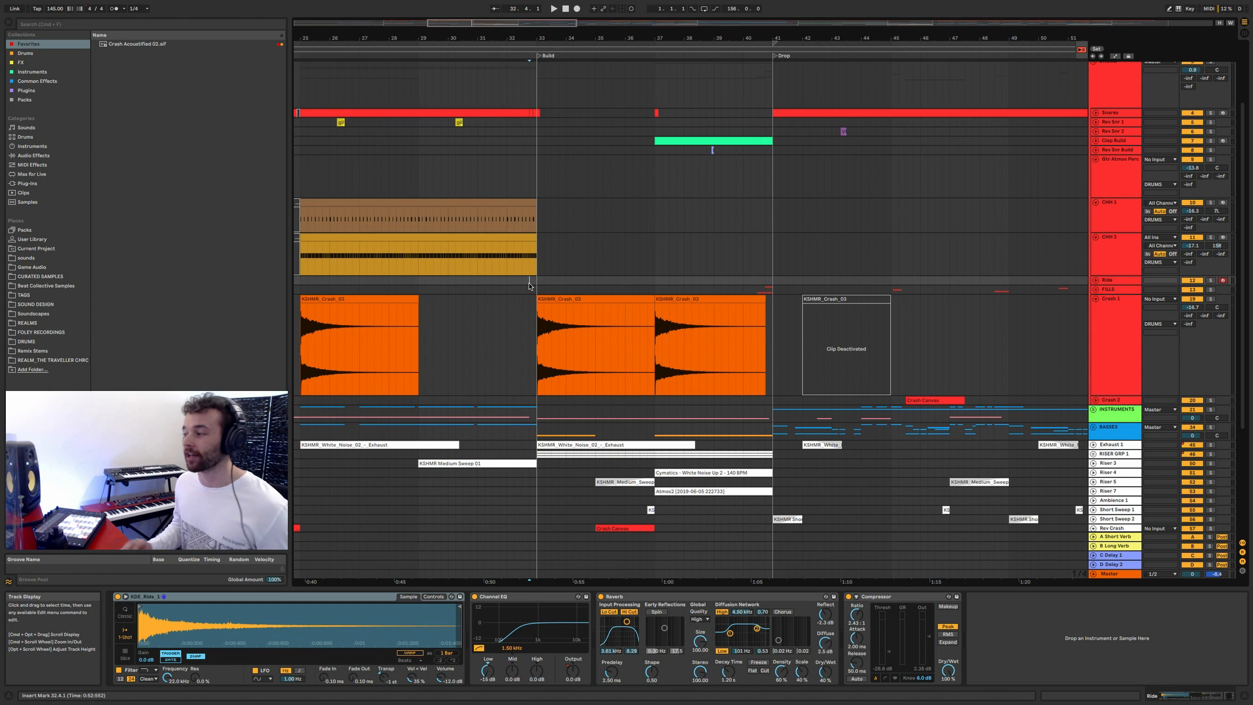
# Step: Play the arrangement from just before the Build section up to the Drop
pyautogui.press('space')
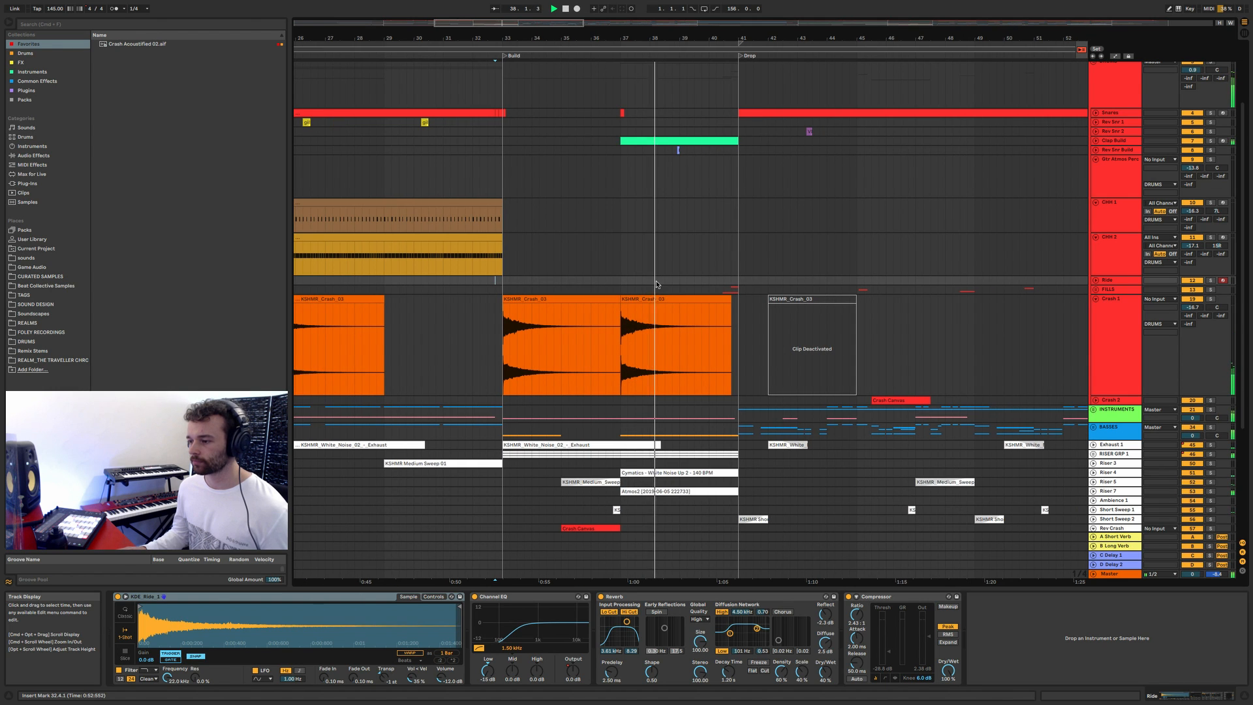
pyautogui.scroll(3, 646, 282)
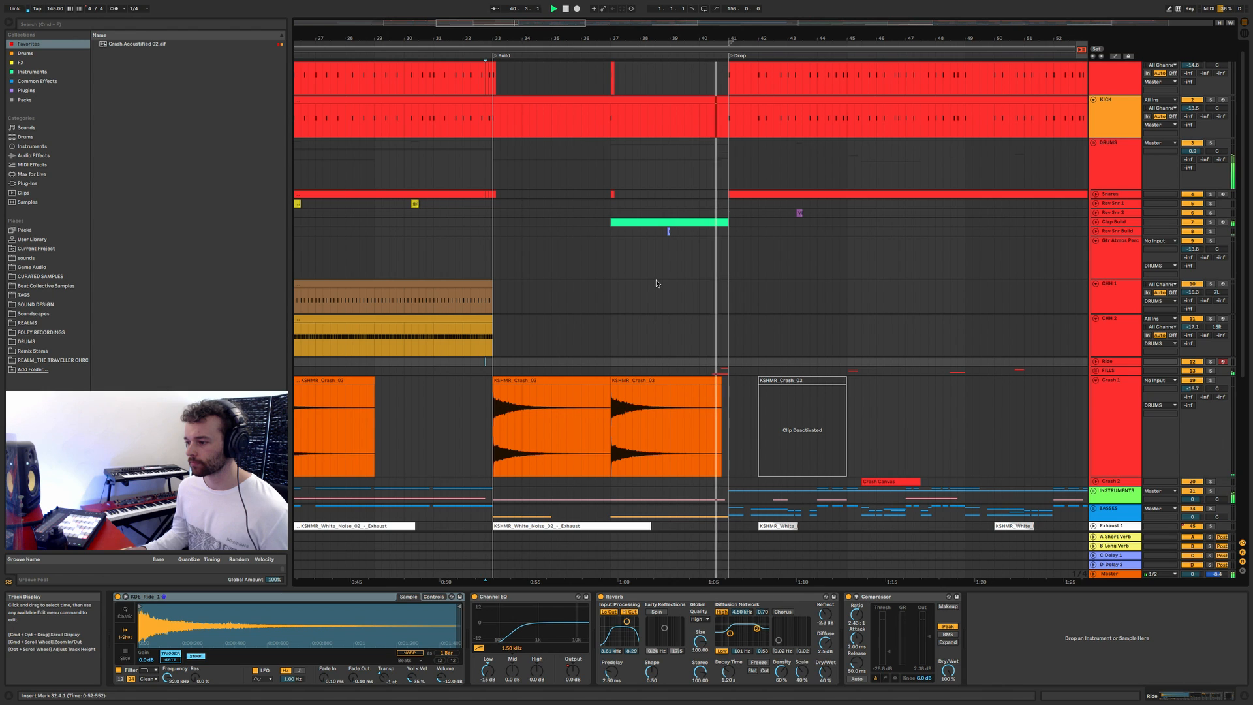
pyautogui.scroll(-4, 657, 283)
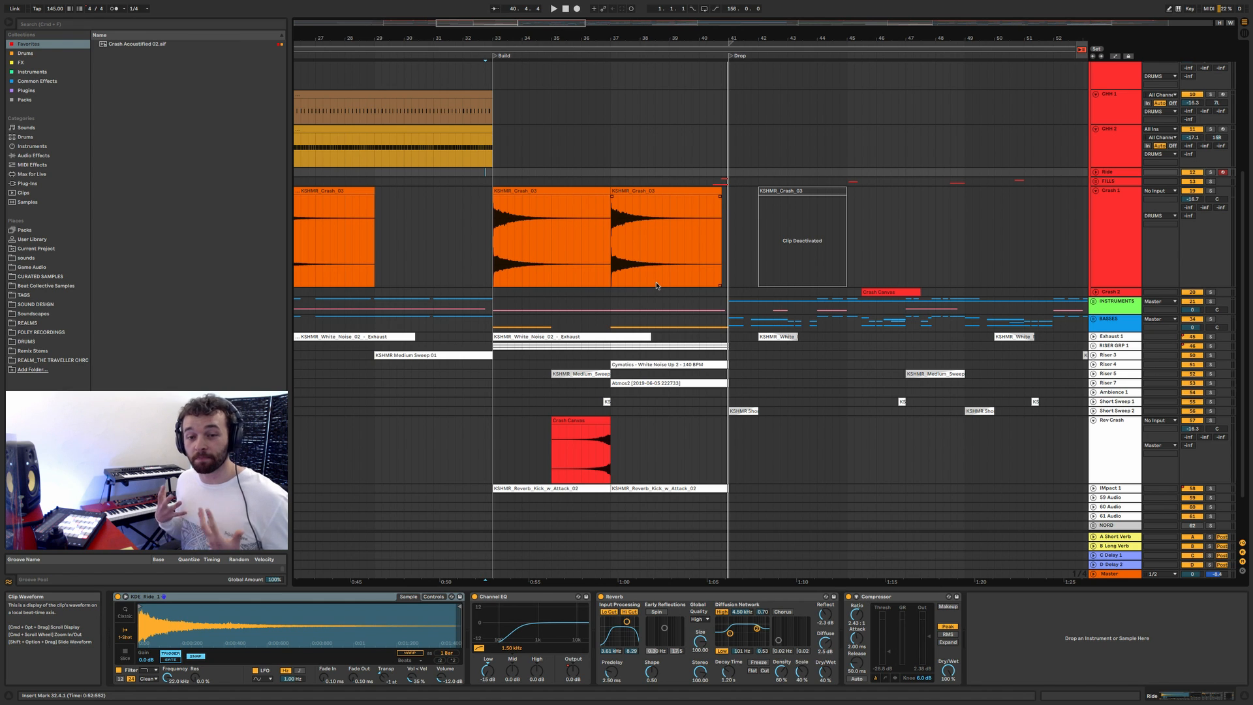
# Step: Unfold the INSTRUMENTS group and the Gtr Pluck track, and select the track's first clip in the Build section
pyautogui.click(1093, 301)
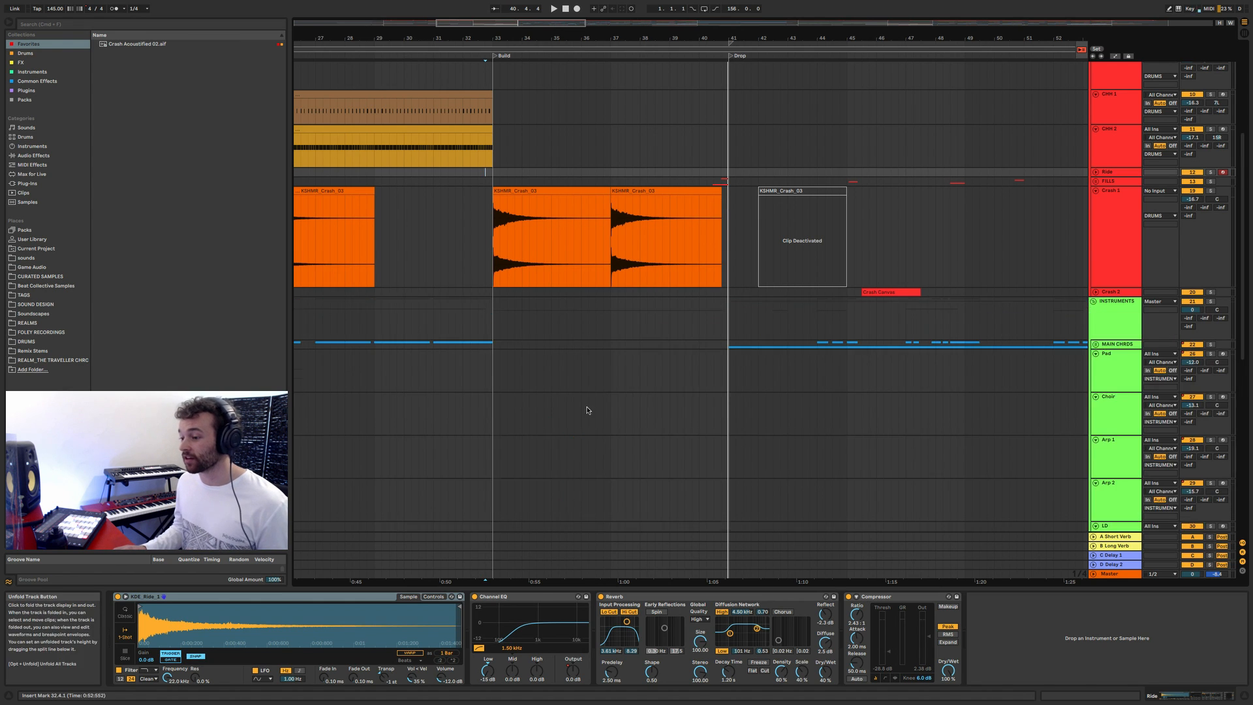
pyautogui.scroll(-5, 594, 412)
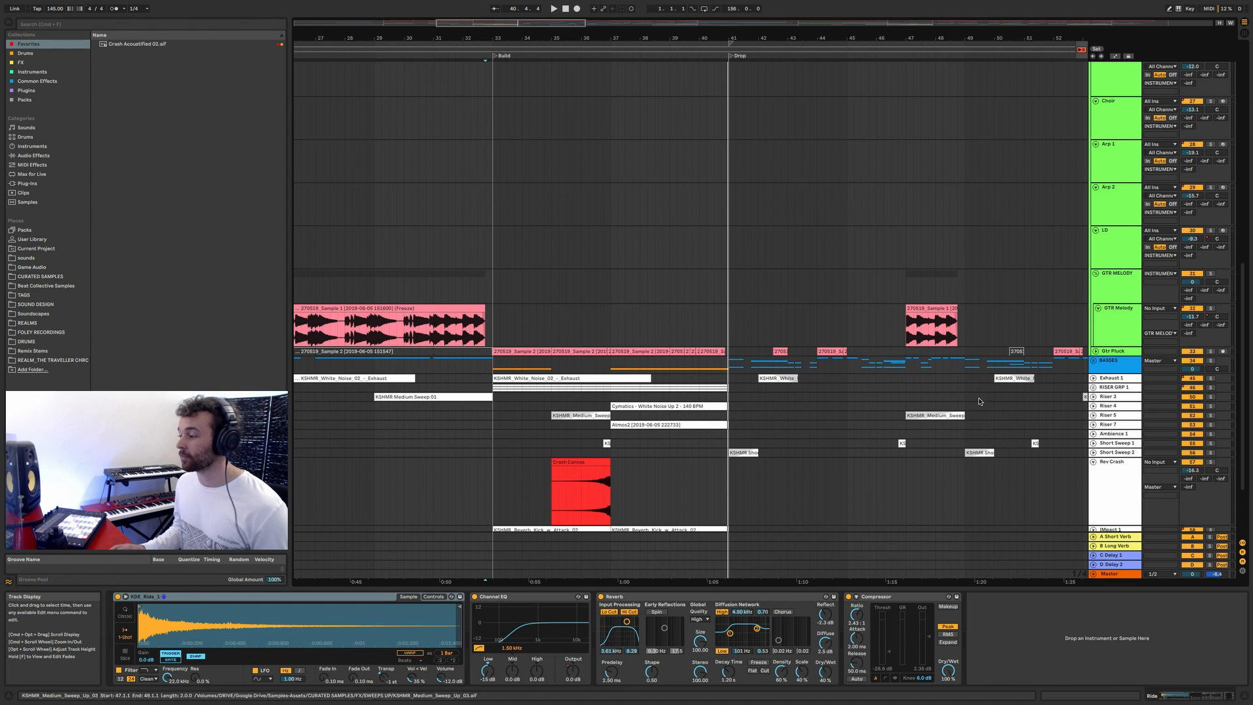
pyautogui.click(1096, 351)
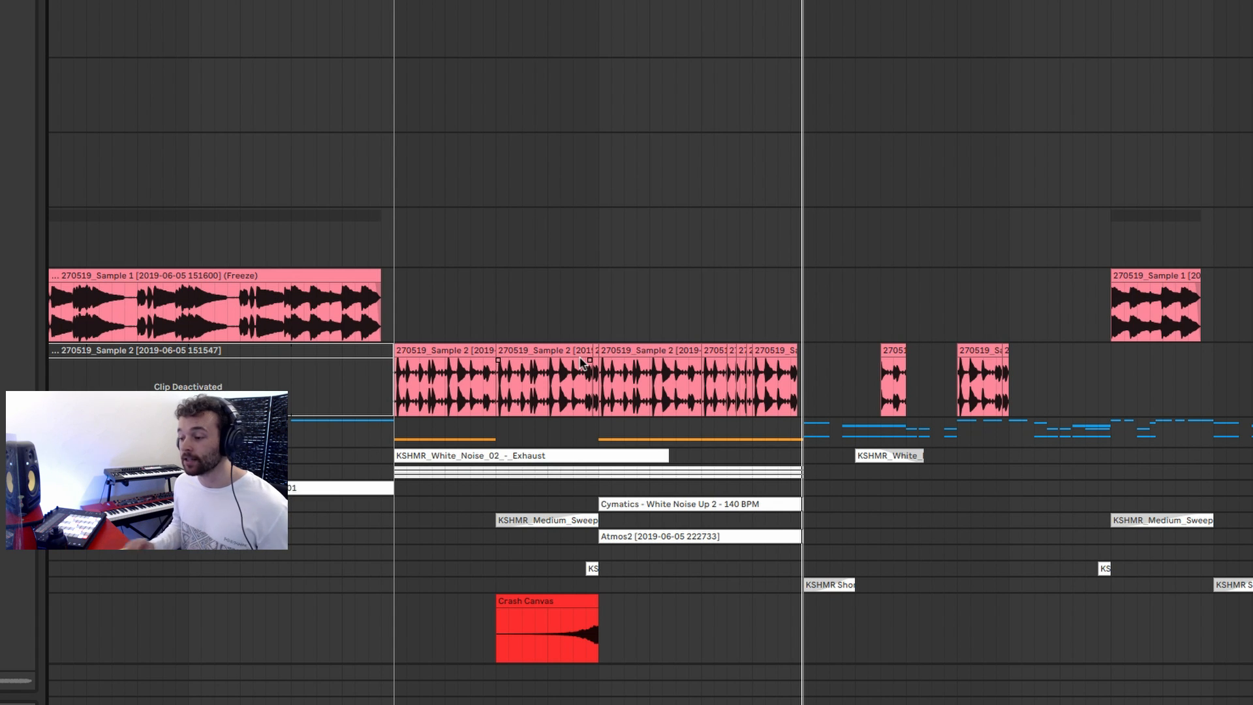
pyautogui.click(401, 402)
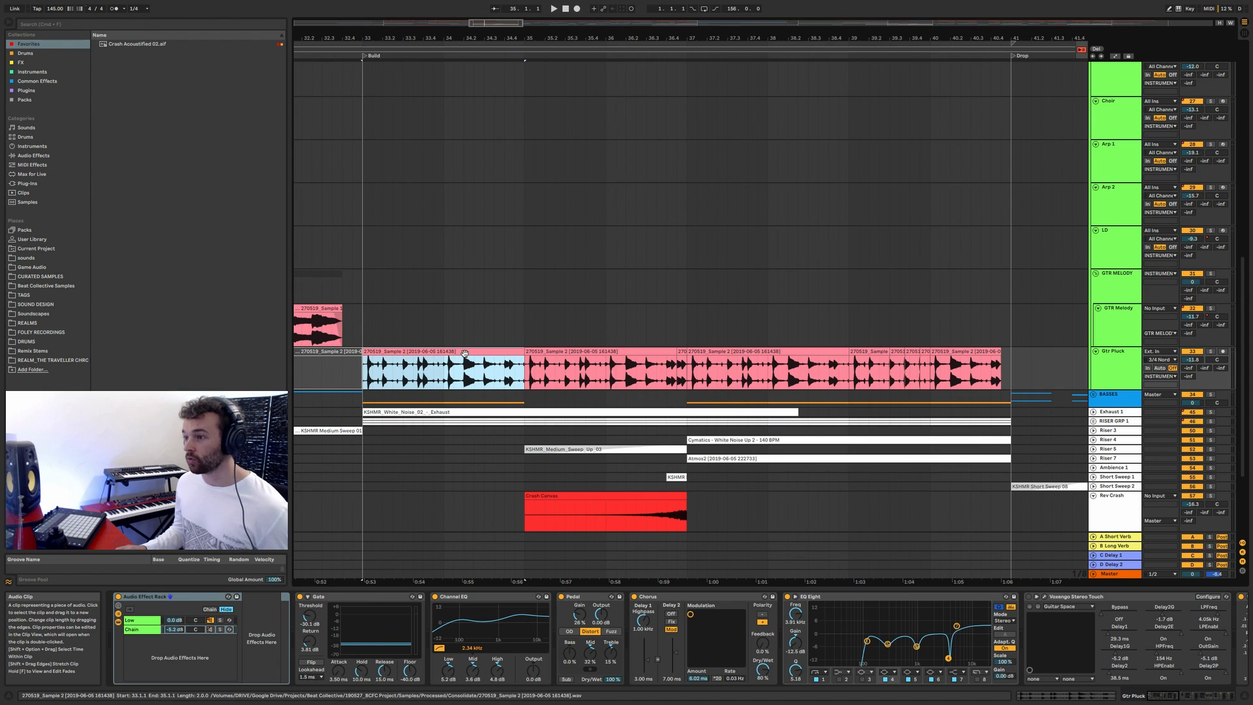
# Step: Audition the guitar sample clip in scene 10 of track 66 in Session View, and return to the Arrangement
pyautogui.press('Tab')
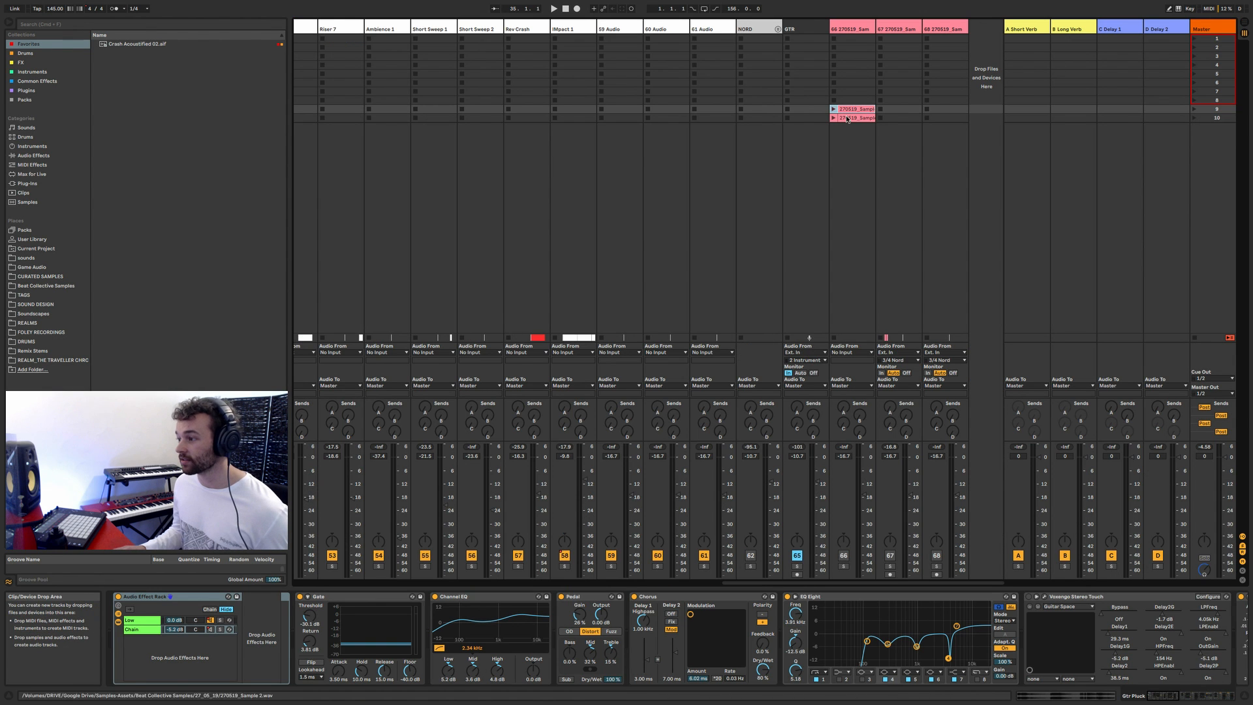
pyautogui.click(834, 119)
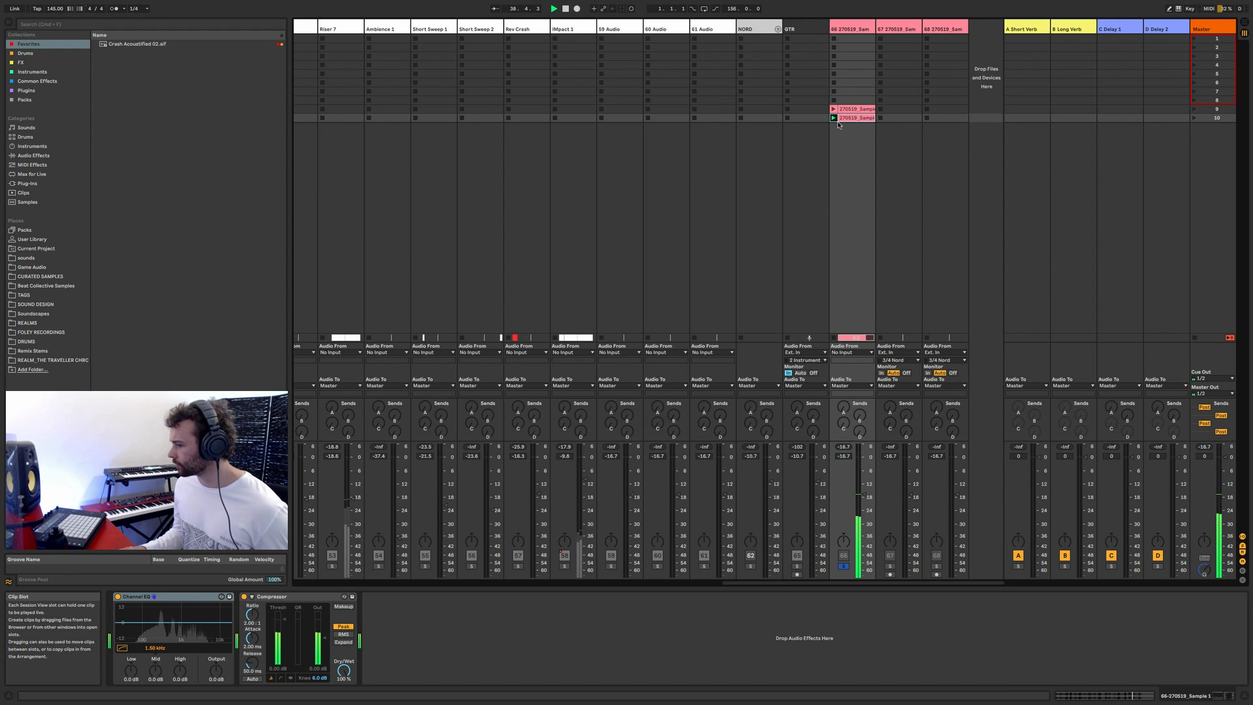
pyautogui.press('Tab')
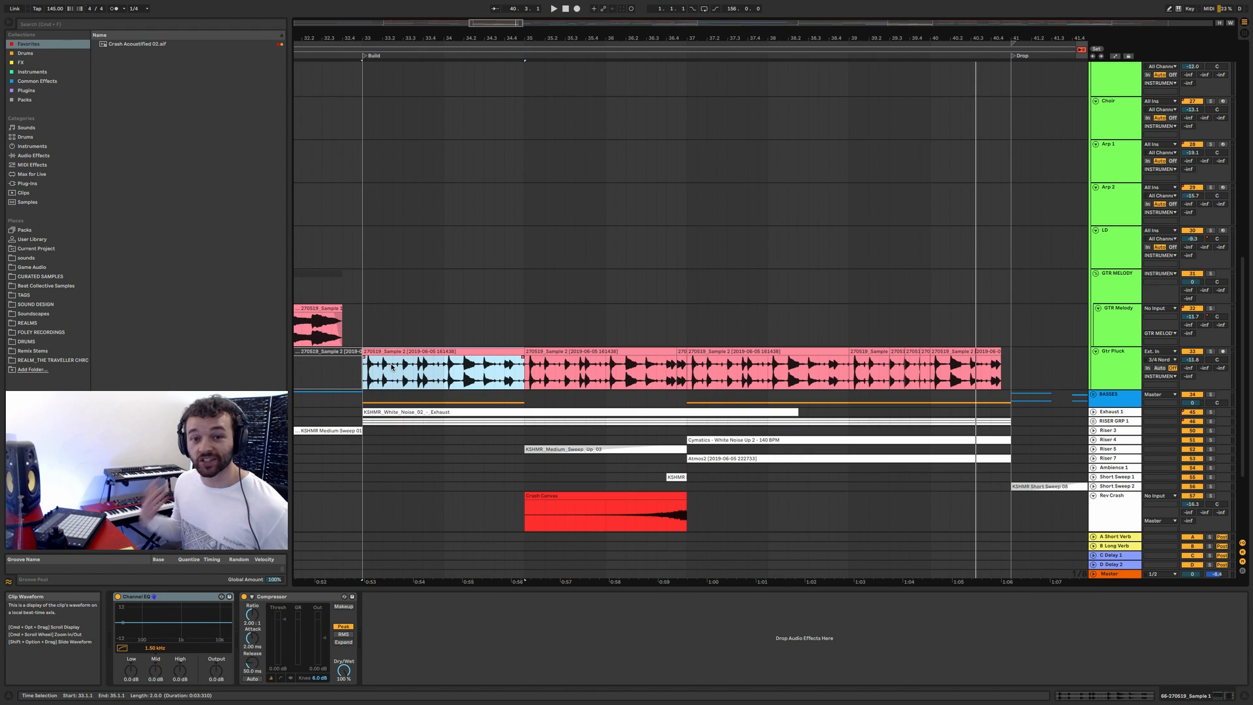
# Step: Open the first Build clip of the Gtr Pluck track in the sample editor
pyautogui.doubleClick(392, 367)
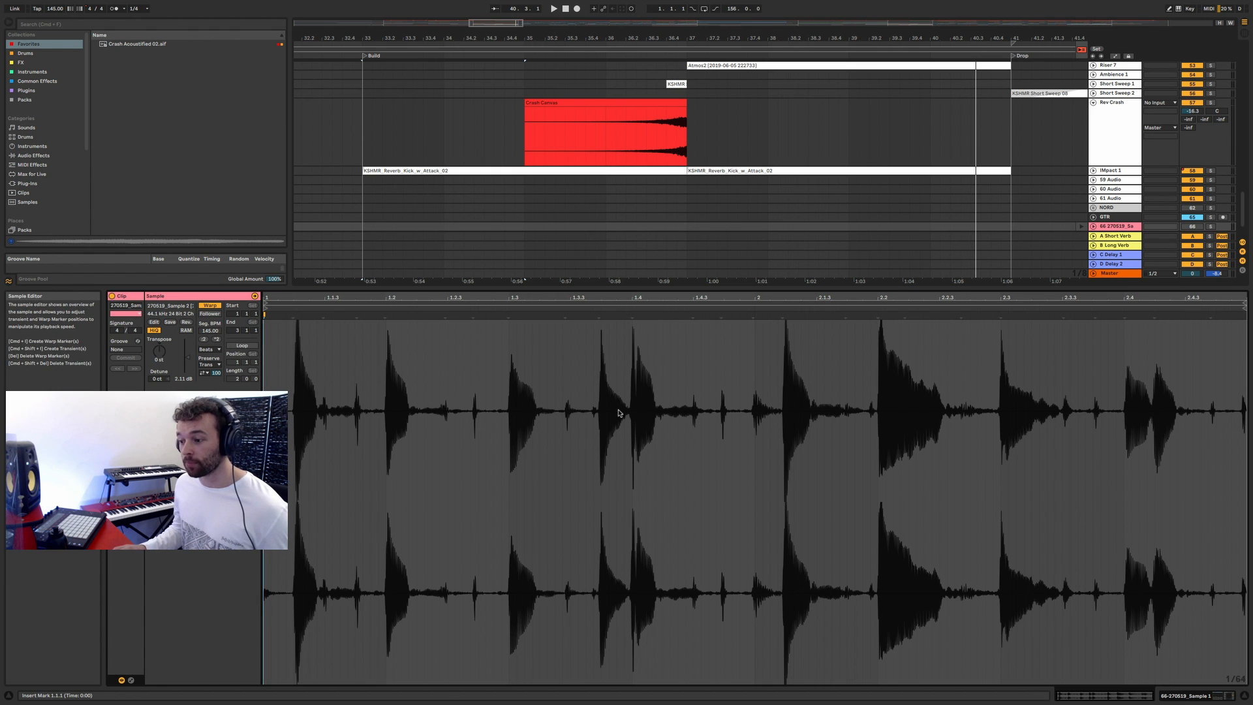
pyautogui.hotkey('shift', 'Tab')
pyautogui.scroll(-10, 756, 446)
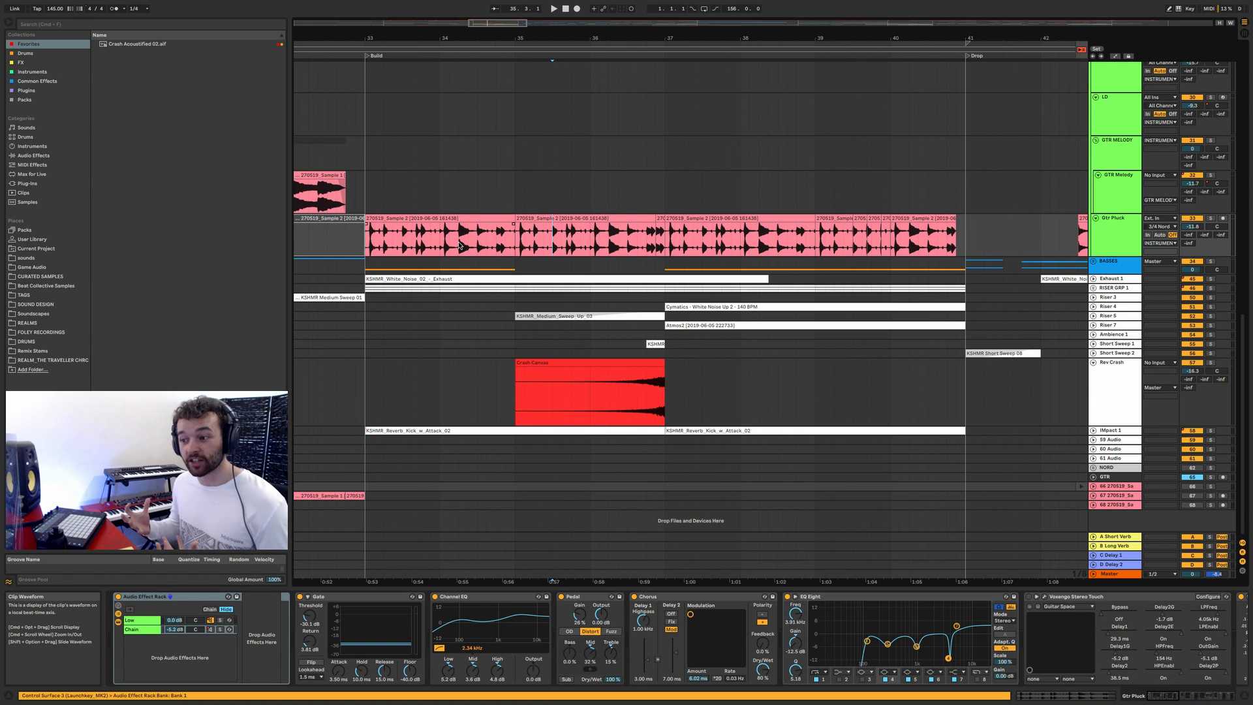
pyautogui.doubleClick(462, 235)
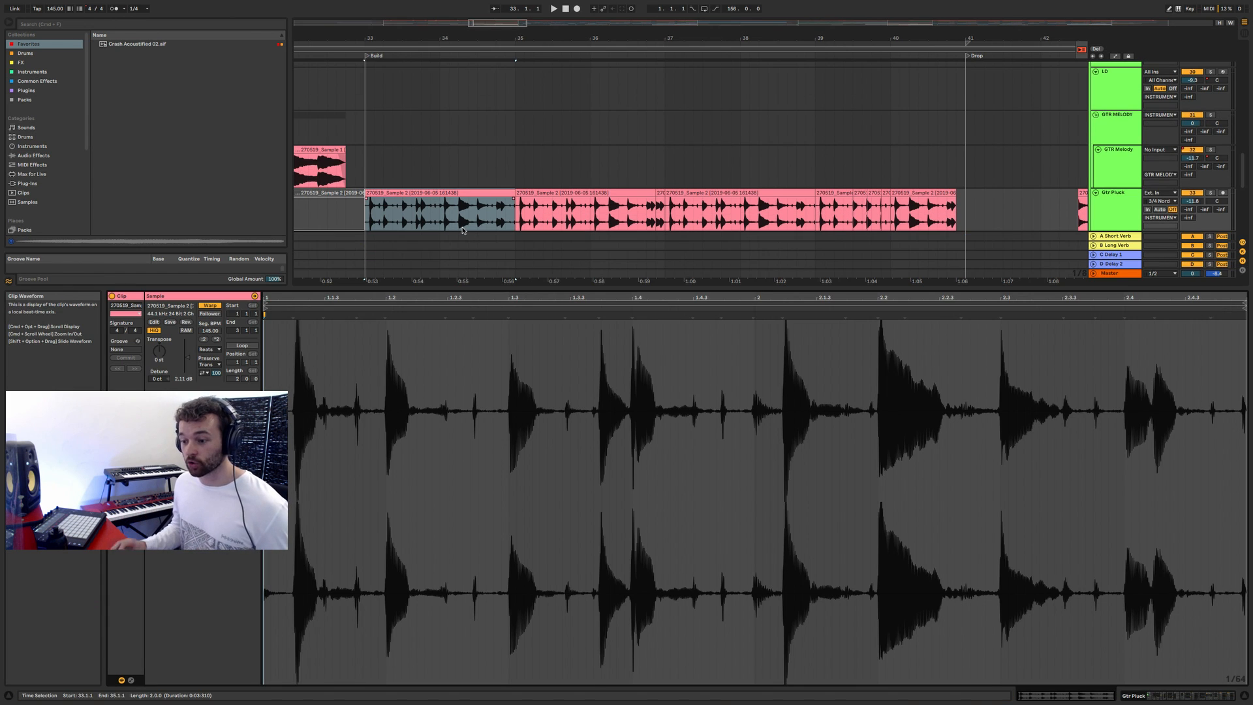
# Step: Solo the Gtr Pluck track and play its first clip in the Build section
pyautogui.click(1210, 193)
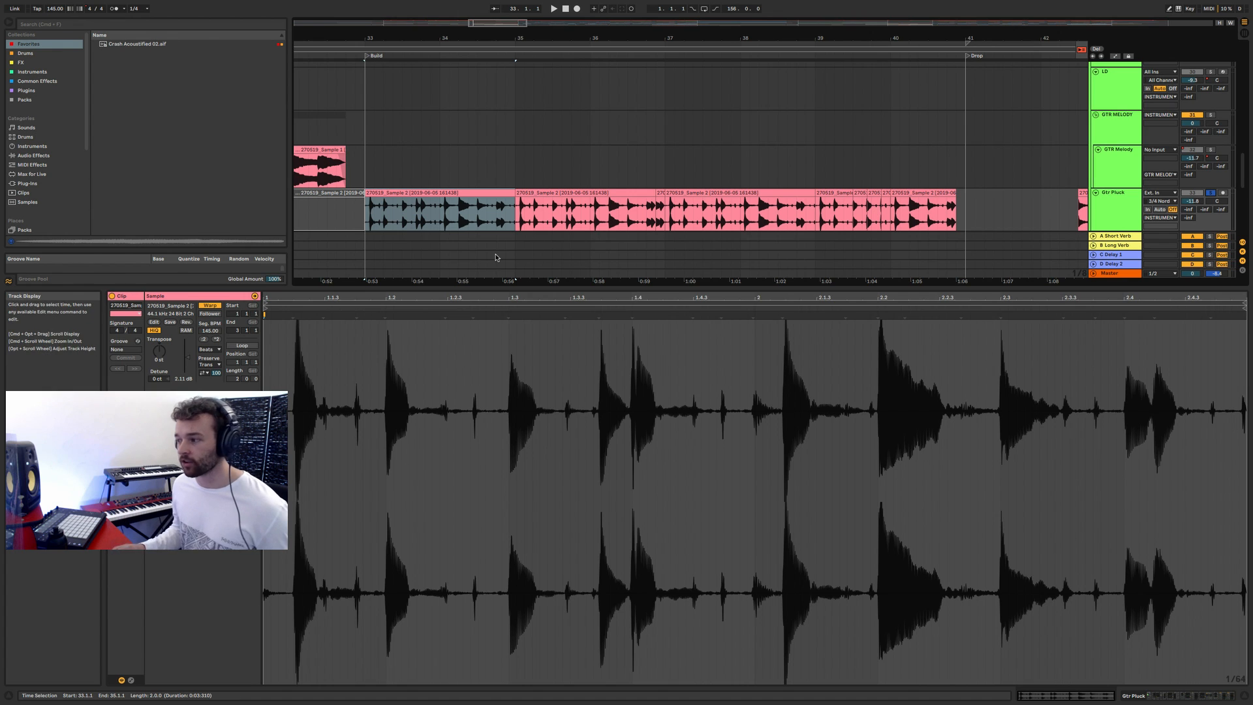
pyautogui.scroll(-1, 611, 221)
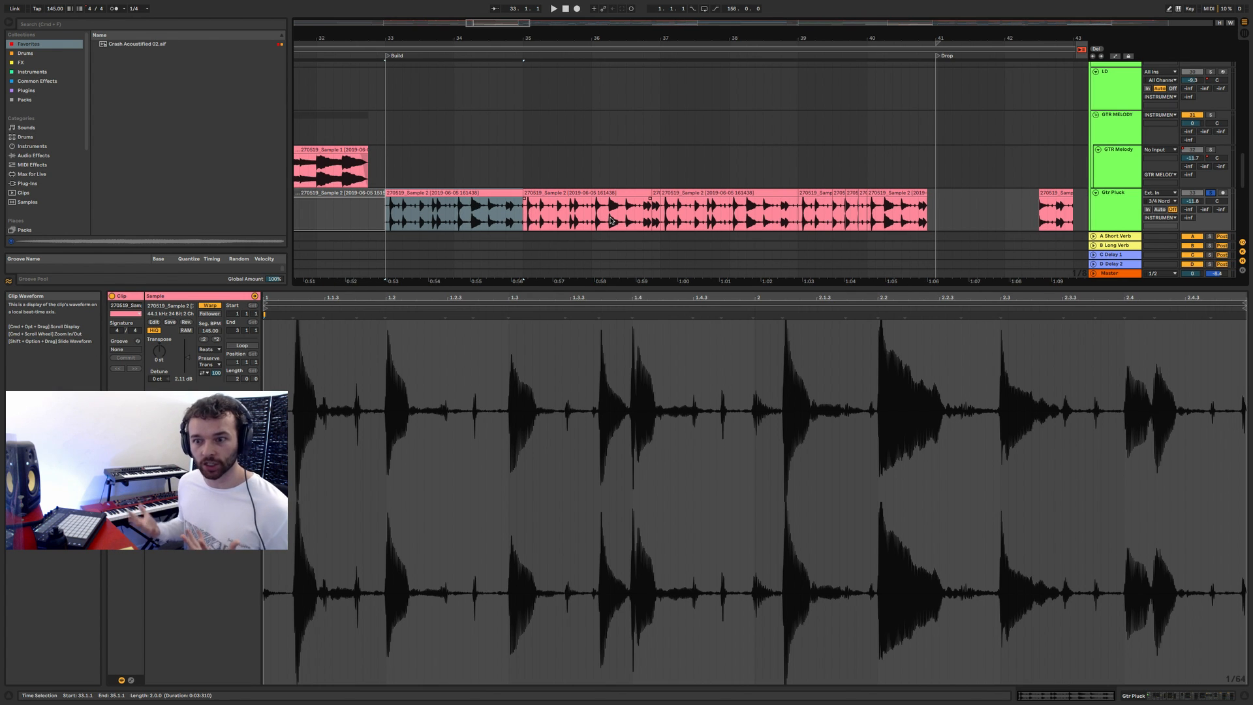
pyautogui.press('space')
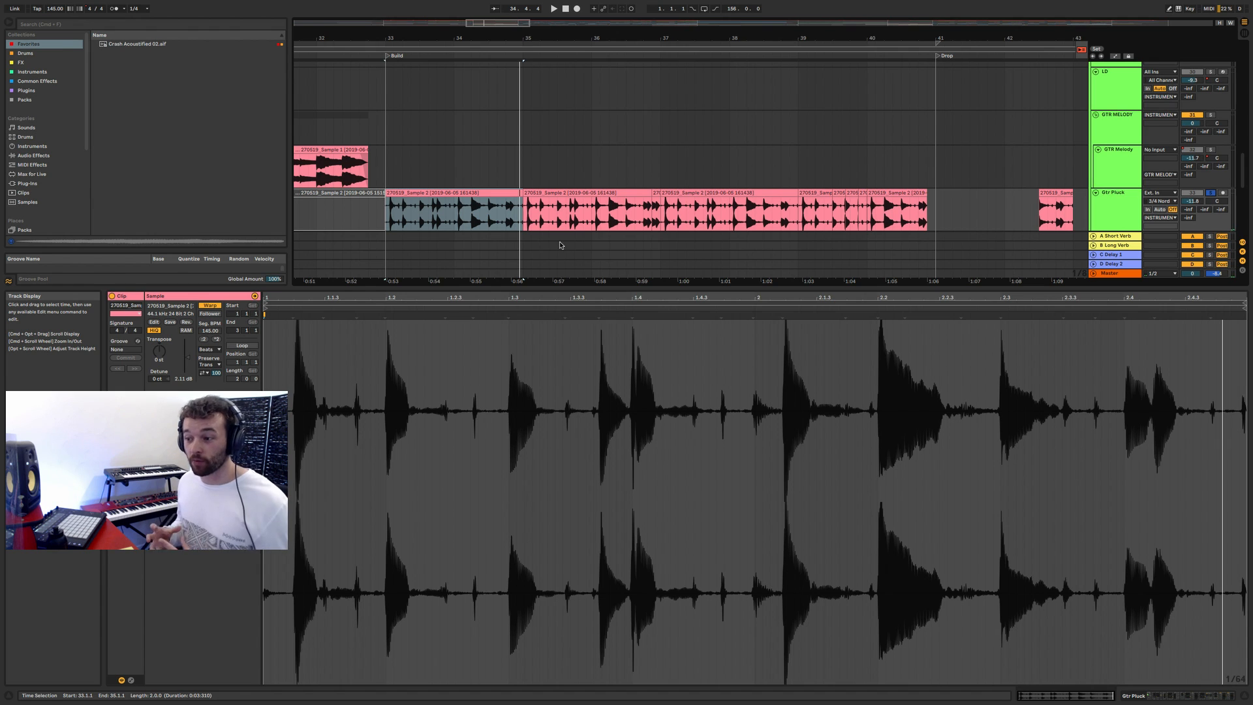
# Step: Select the short Gtr Pluck slice ending at bar 37 to view it in the sample editor
pyautogui.click(618, 213)
pyautogui.click(630, 218)
pyautogui.click(656, 194)
pyautogui.click(617, 219)
pyautogui.click(595, 219)
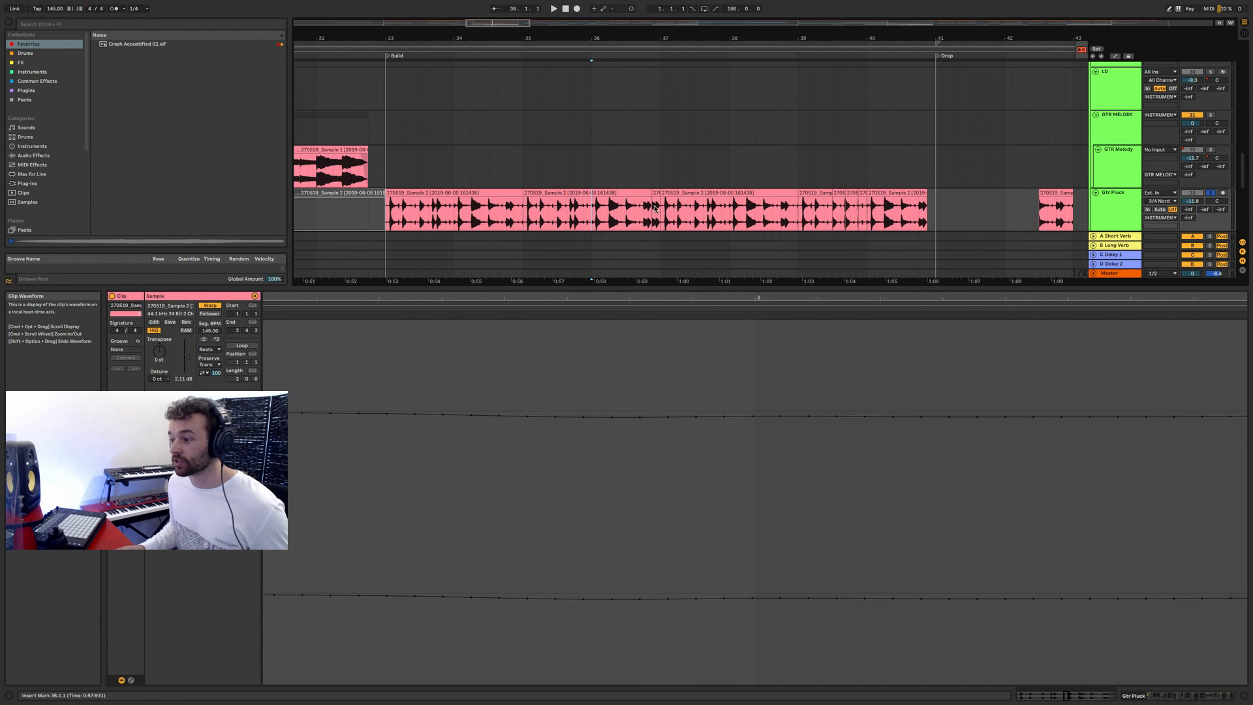
pyautogui.scroll(1, 655, 209)
pyautogui.click(657, 193)
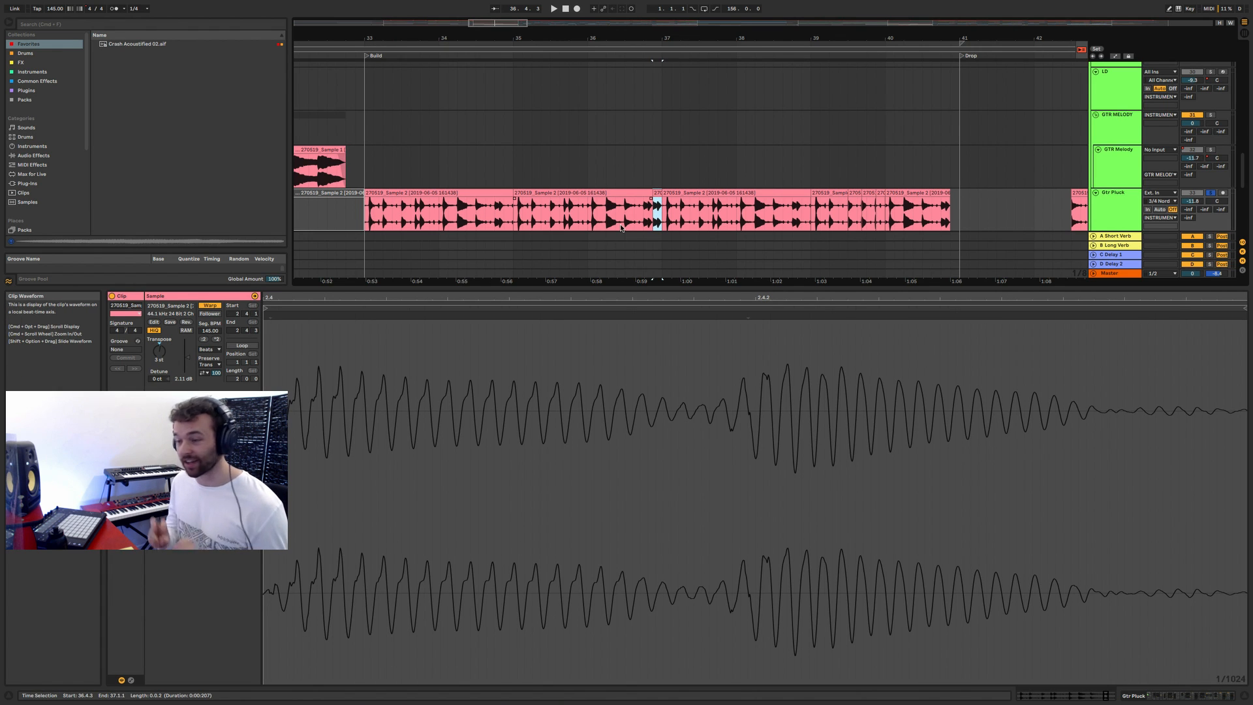
# Step: View the transposition of the slice directly before the short one at bar 37, and play the Gtr Pluck track across both slices
pyautogui.moveTo(662, 221); pyautogui.dragTo(811, 220)
pyautogui.click(551, 219)
pyautogui.click(656, 193)
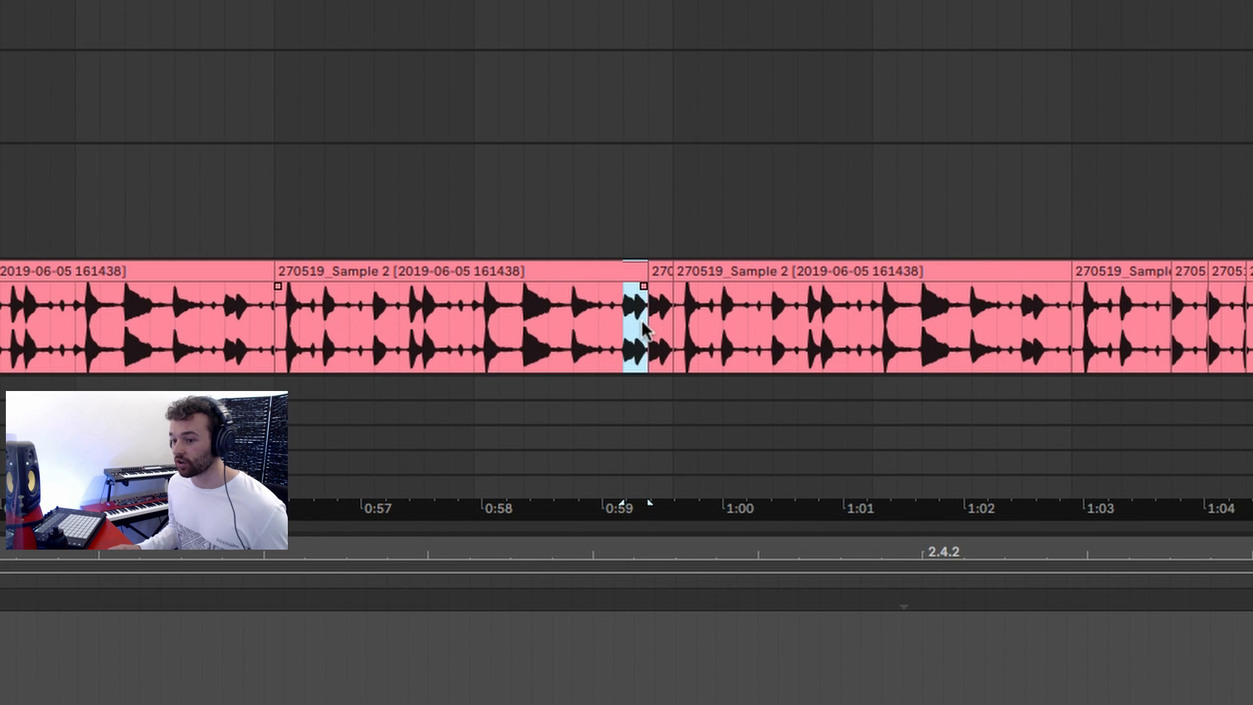
pyautogui.click(655, 210)
pyautogui.click(656, 327)
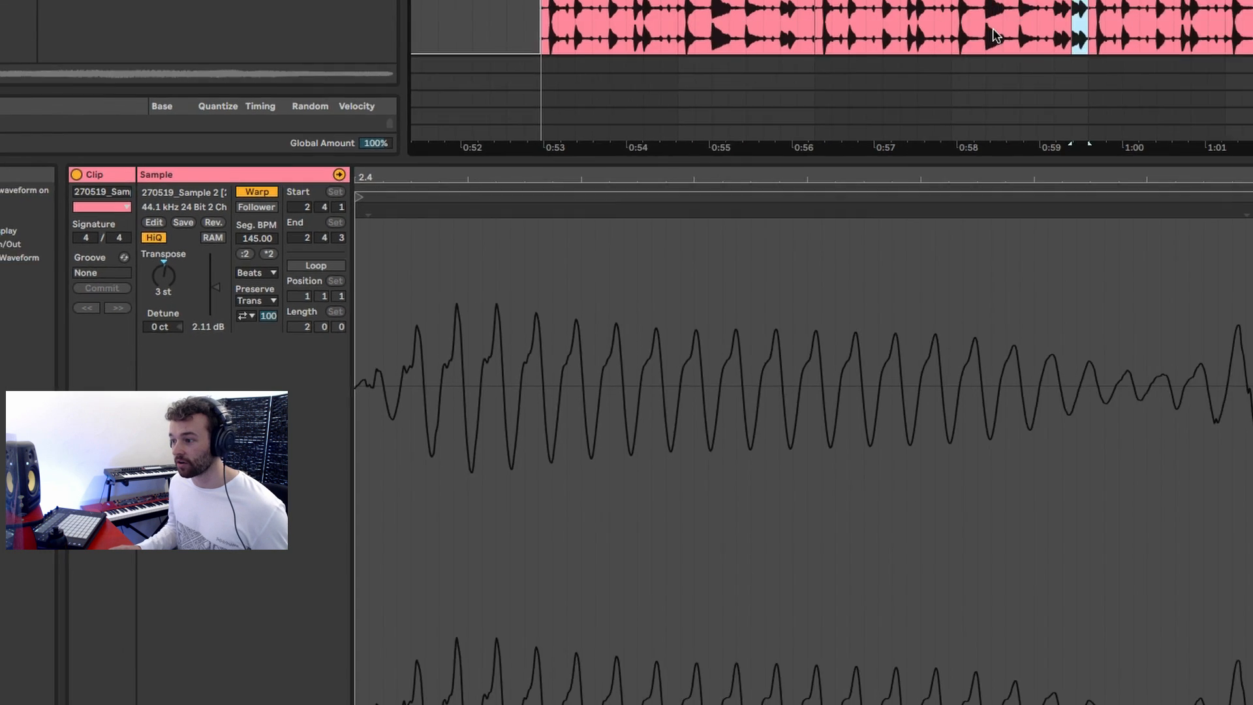
pyautogui.click(611, 220)
pyautogui.press('space')
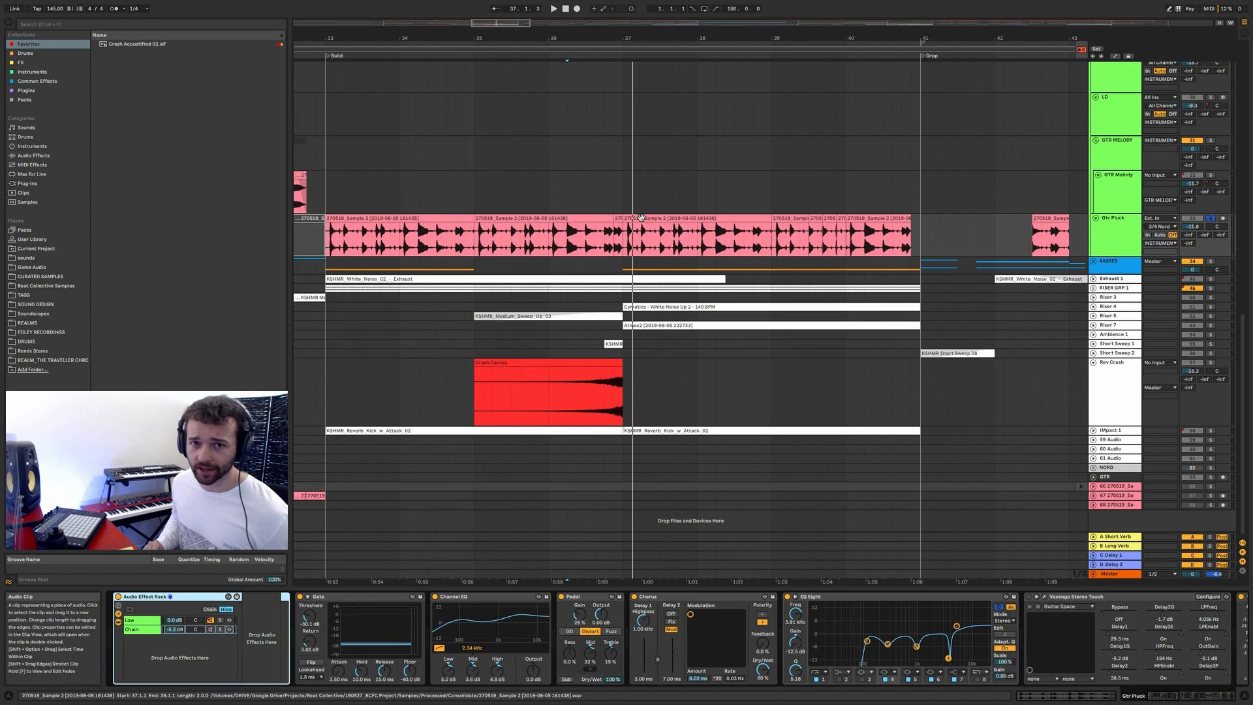
# Step: Select the chopped Gtr Pluck clips from 39.1.1 to 40.4.3 and play them up to the Drop
pyautogui.hscroll(2, 679, 228)
pyautogui.click(720, 238)
pyautogui.moveTo(738, 238); pyautogui.dragTo(877, 241)
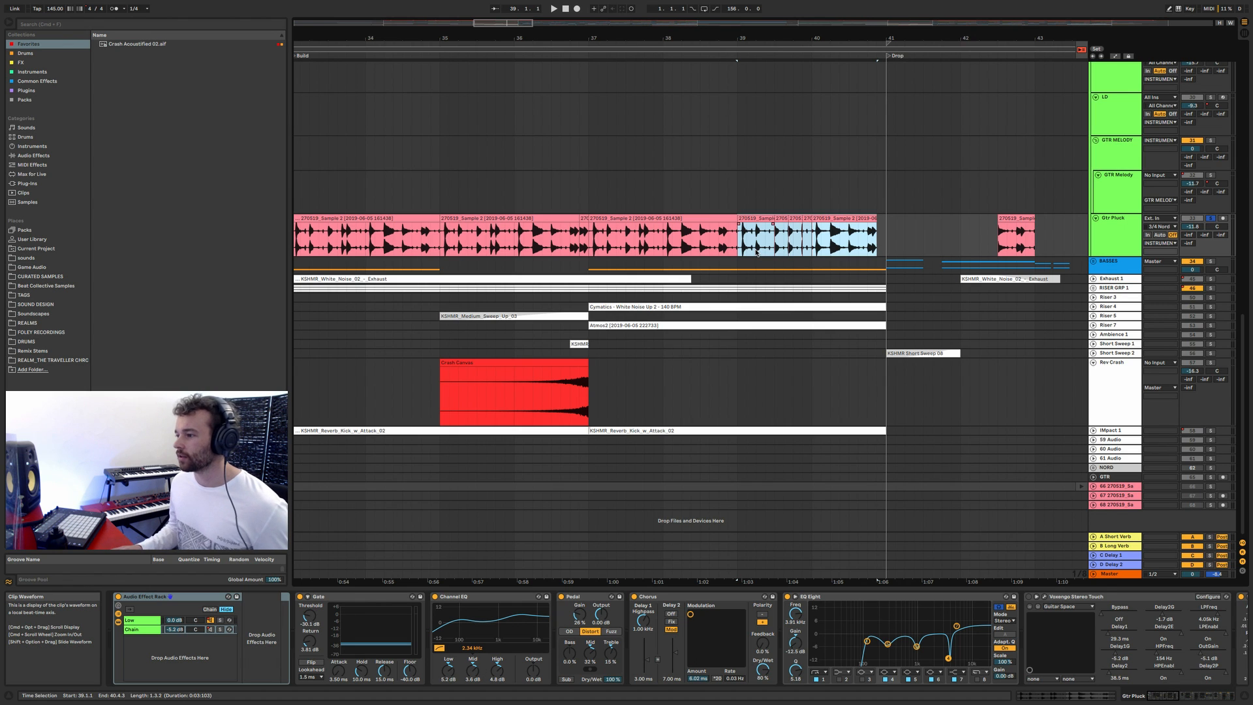
pyautogui.press('space')
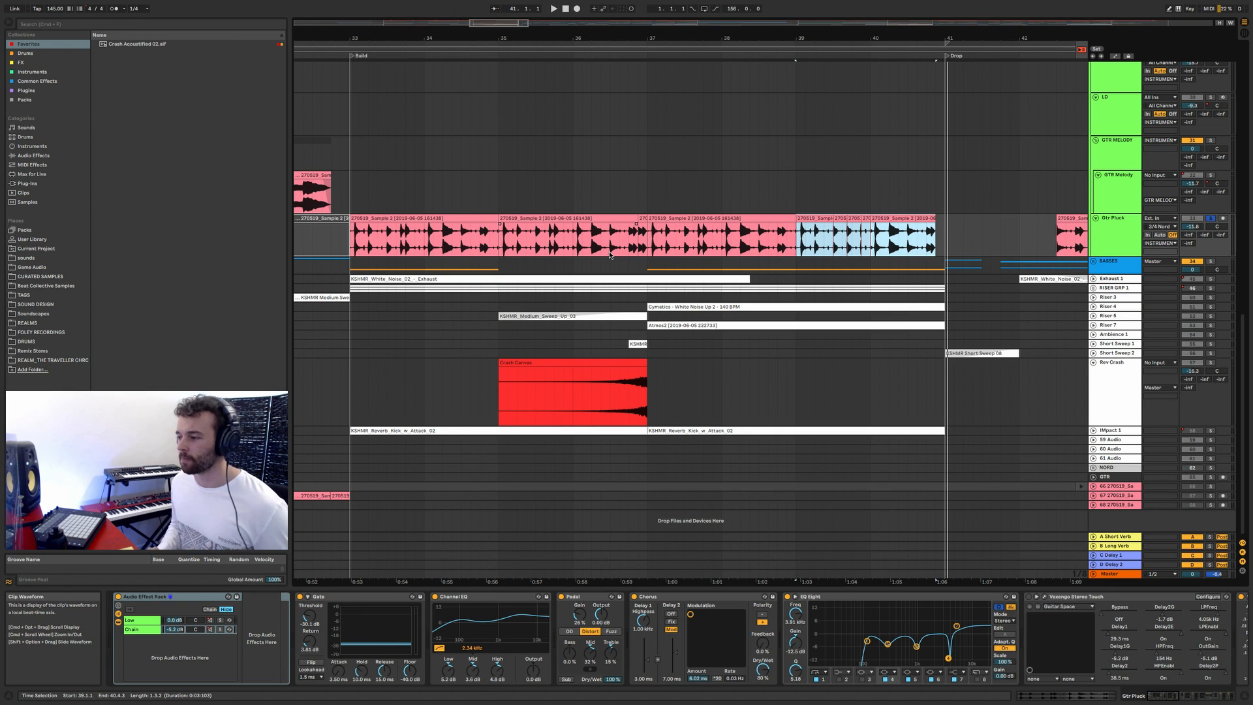
# Step: Show the devices of the Low chain in the Gtr Pluck effect rack, and view its Graillon 2 plug-in window before closing it
pyautogui.hscroll(-5, 610, 255)
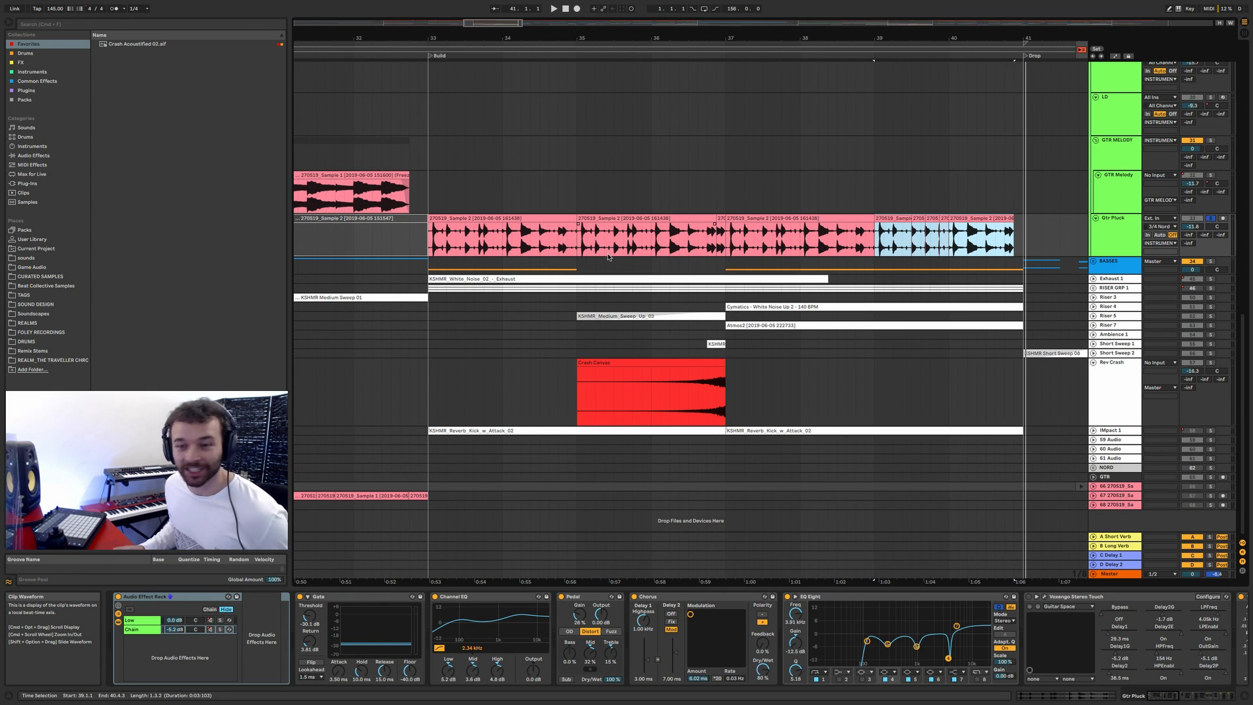
pyautogui.click(142, 631)
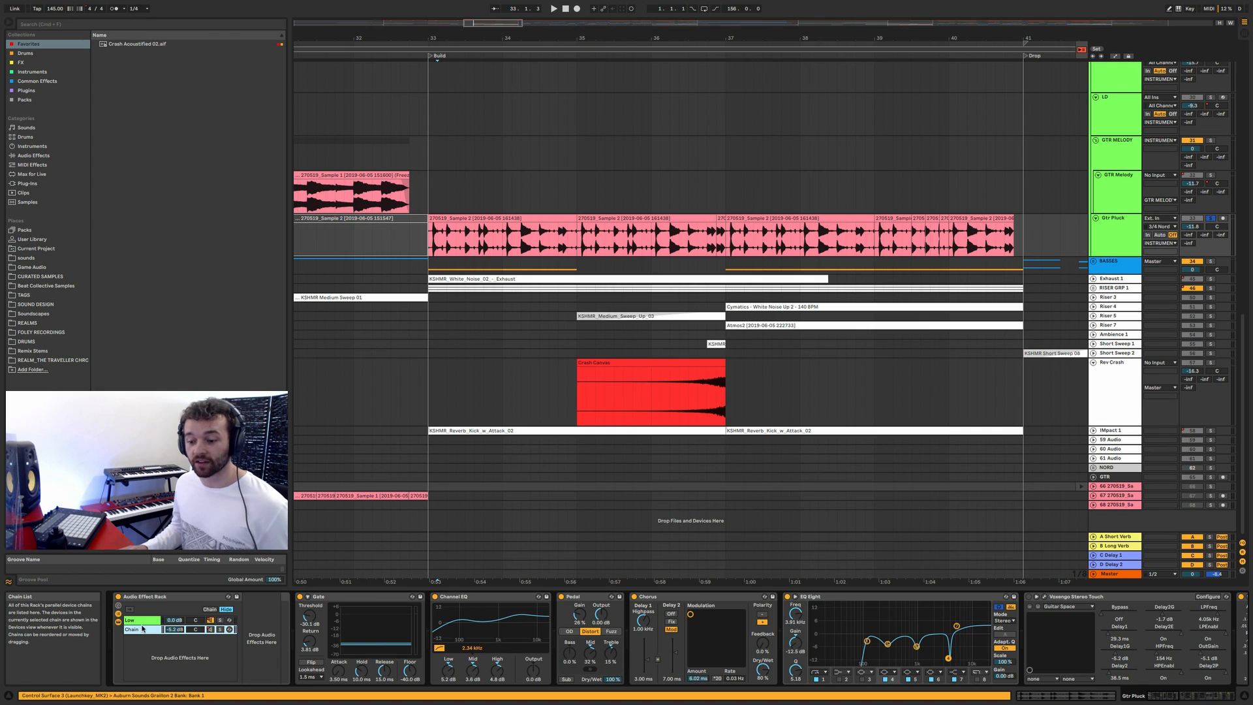
pyautogui.click(139, 622)
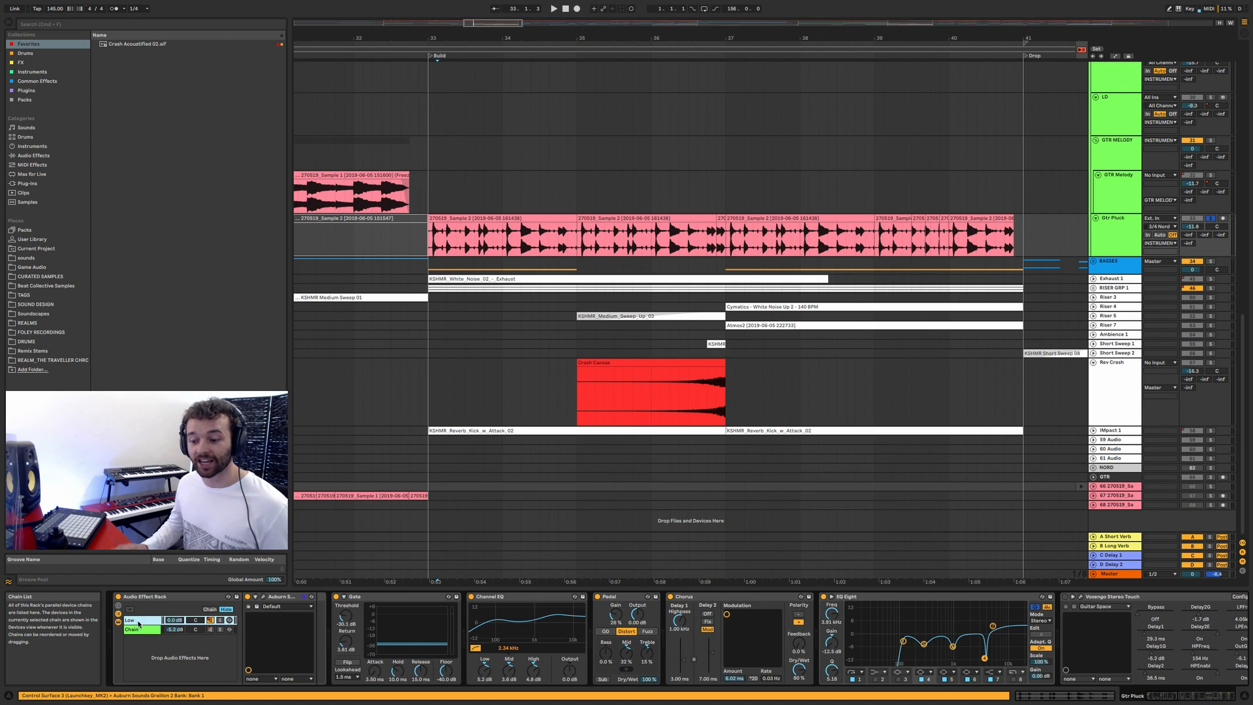
pyautogui.click(268, 596)
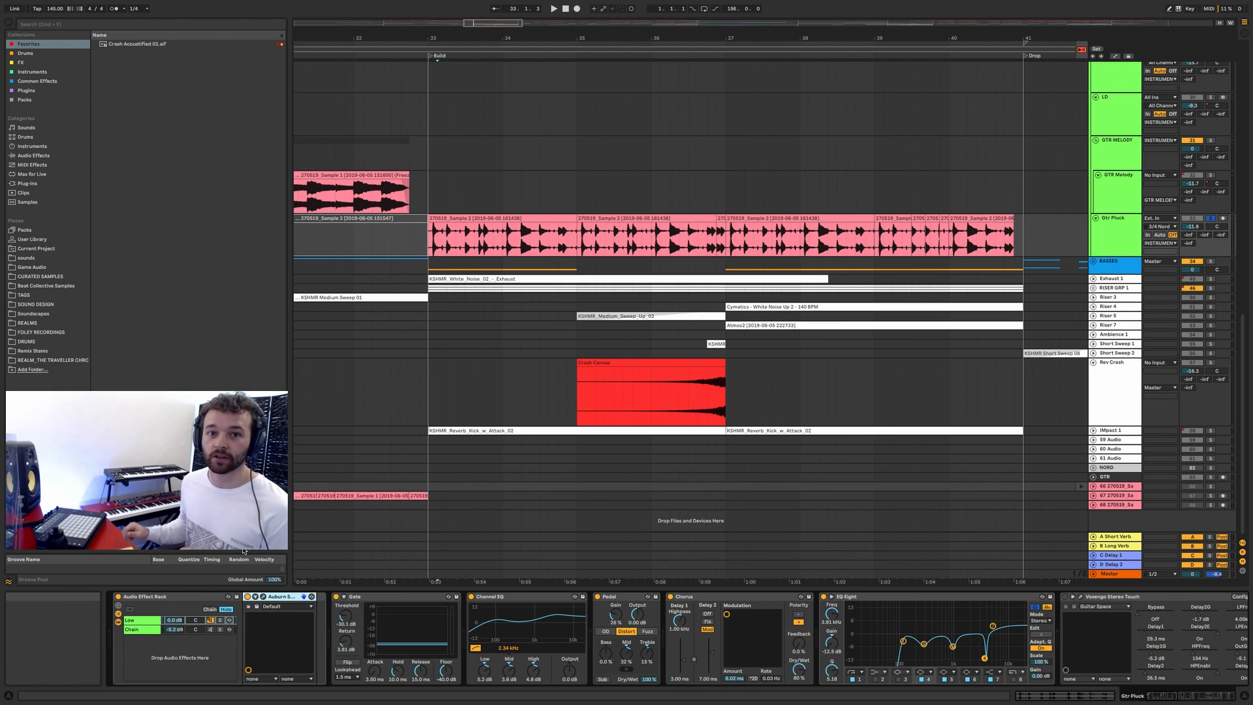
pyautogui.click(263, 597)
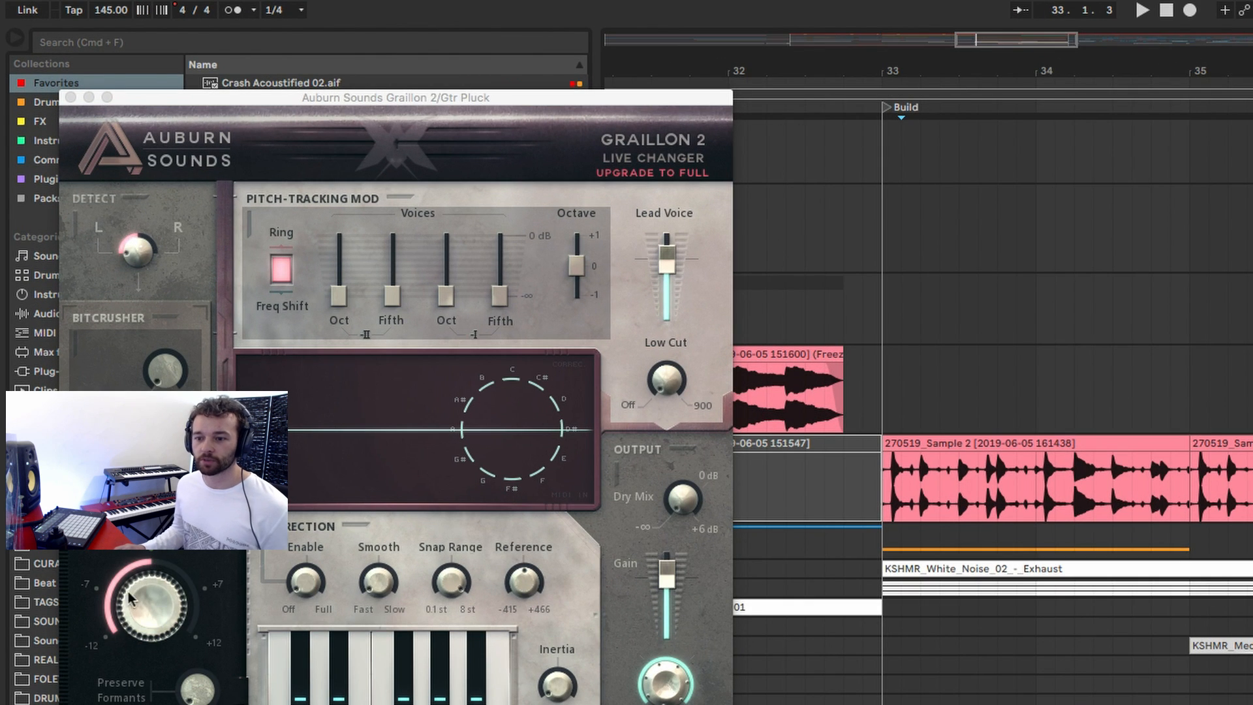
pyautogui.click(70, 96)
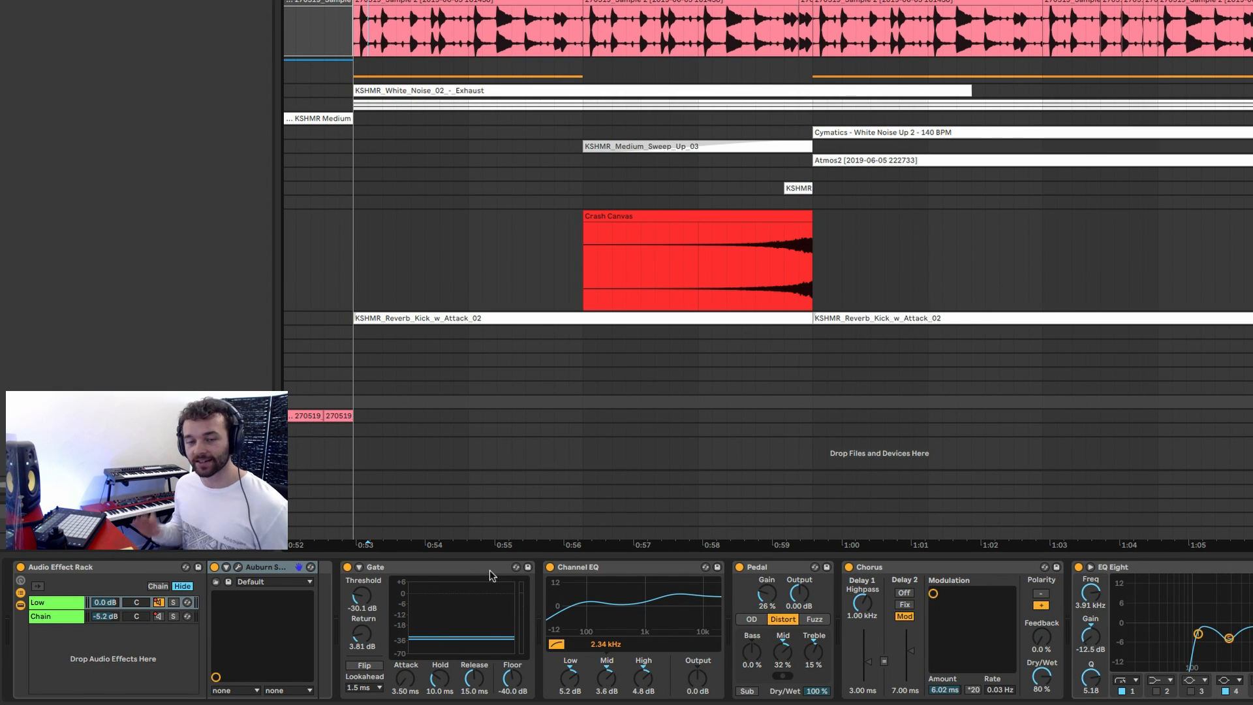
# Step: Play the Gtr Pluck track with the Pedal effect bypassed, re-enabling it during playback to compare the sound
pyautogui.hscroll(4, 561, 608)
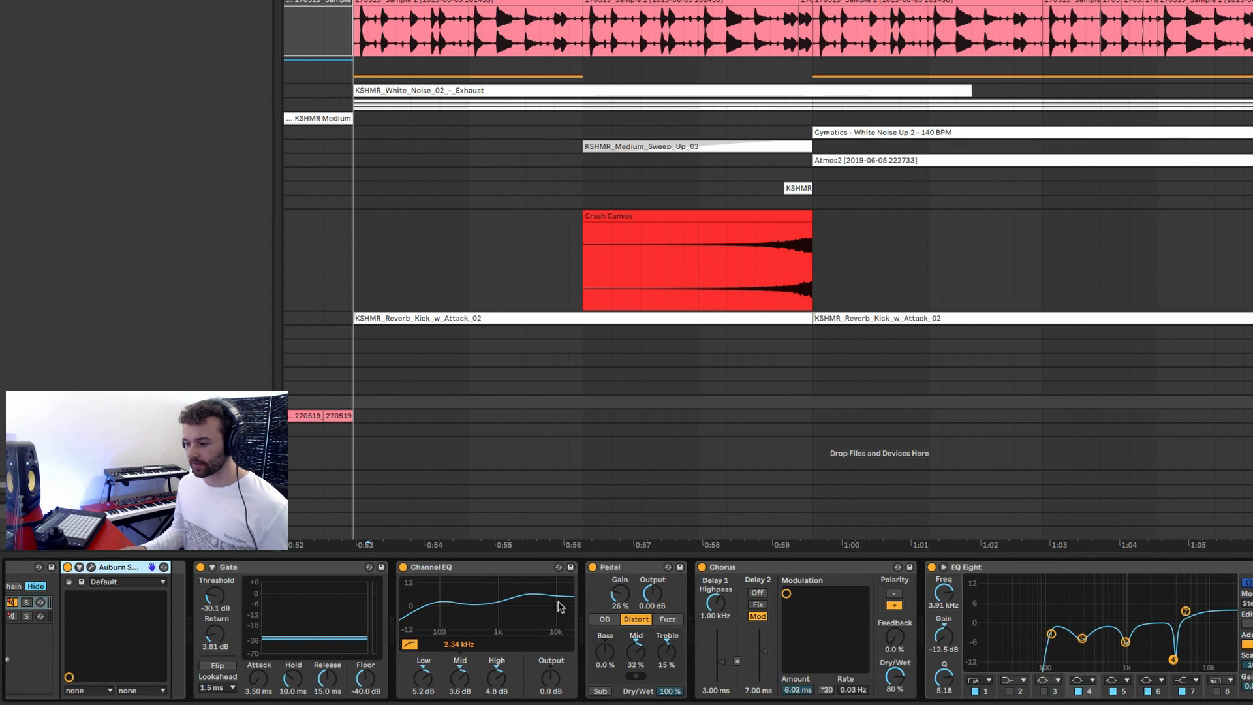
pyautogui.hscroll(1, 544, 632)
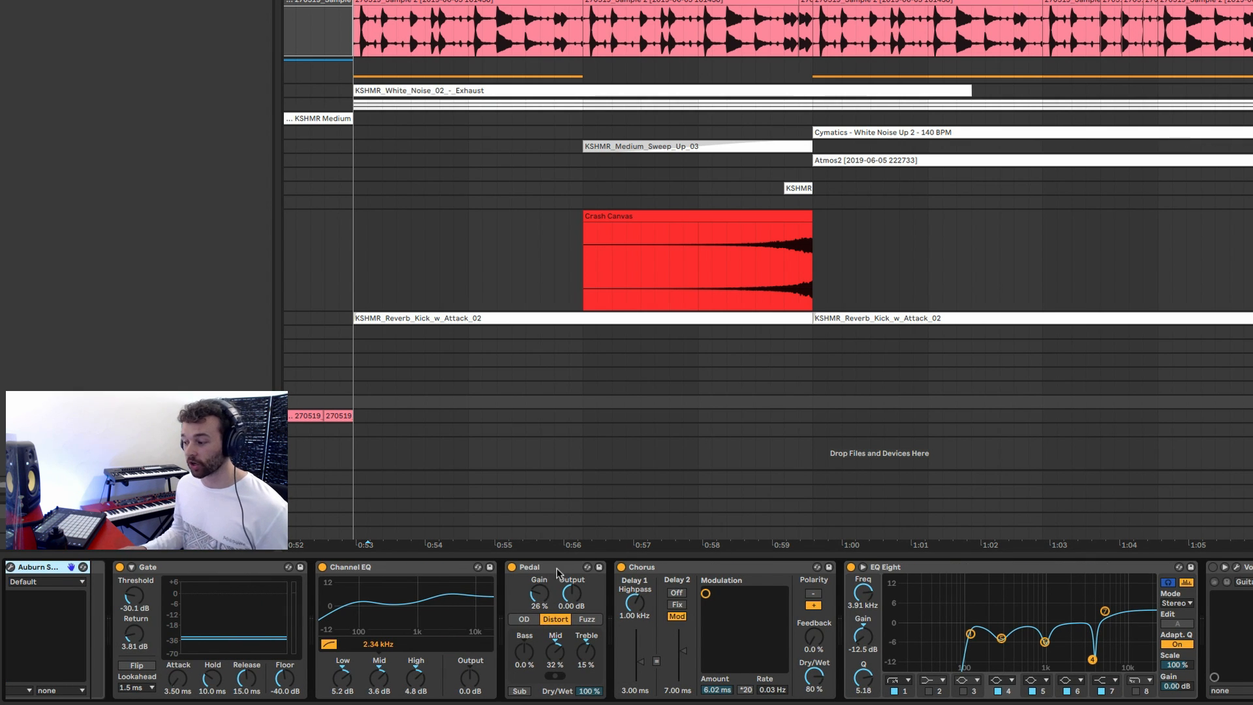
pyautogui.hscroll(1, 538, 578)
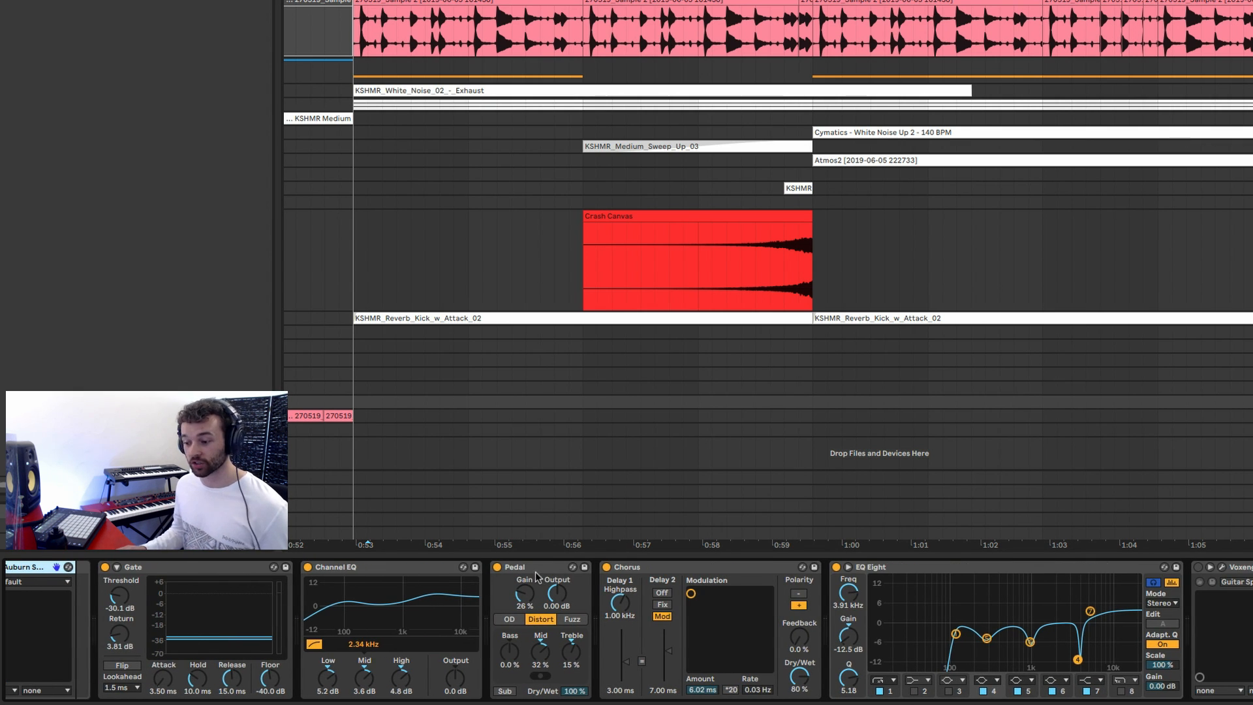
pyautogui.click(498, 568)
pyautogui.press('space')
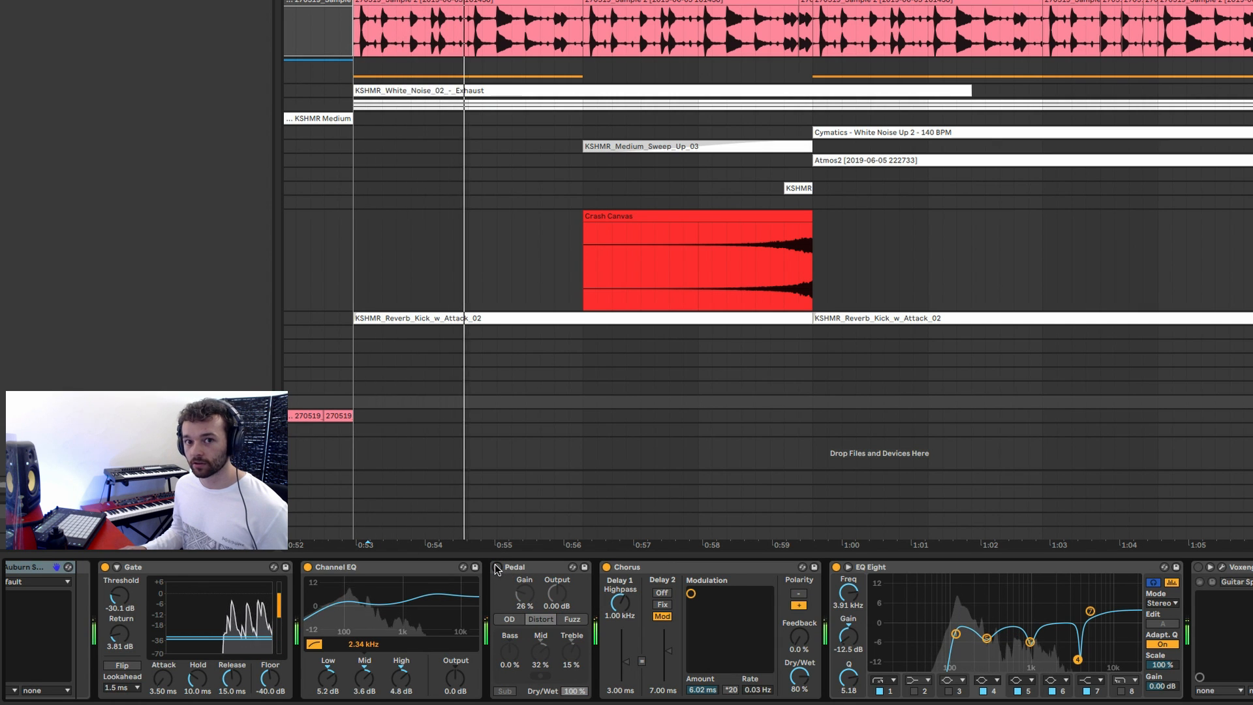
pyautogui.click(497, 567)
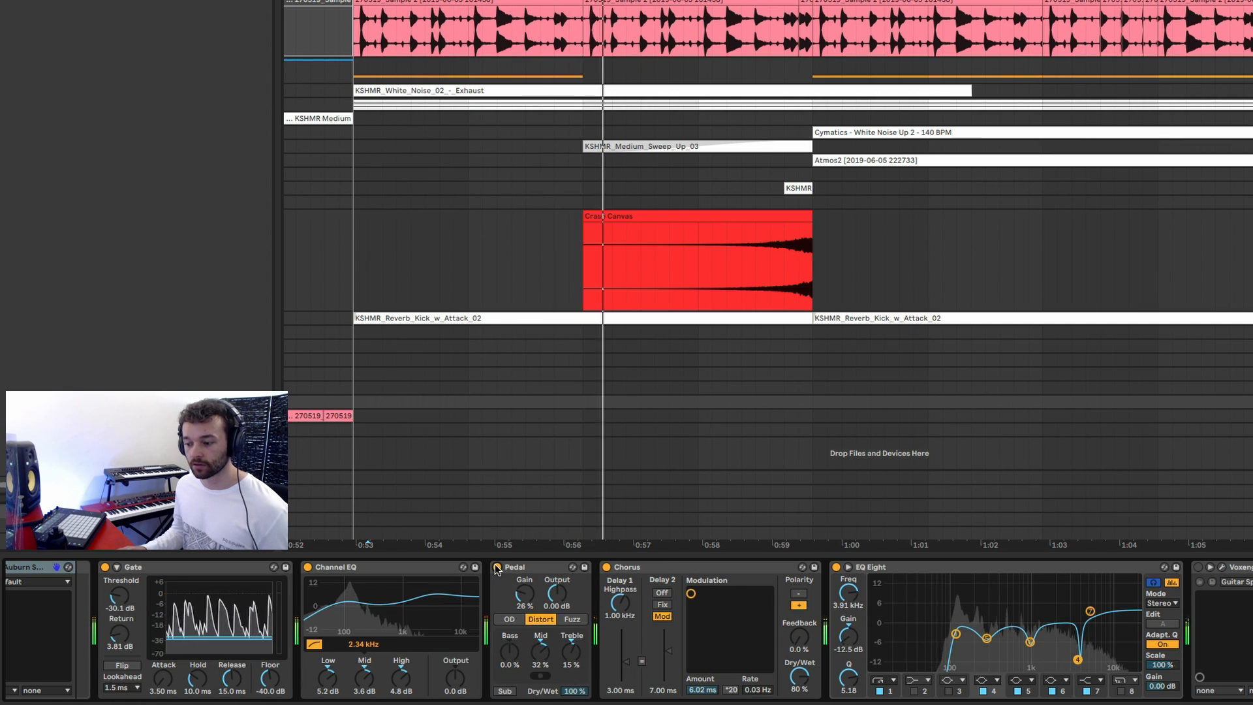
pyautogui.press('space')
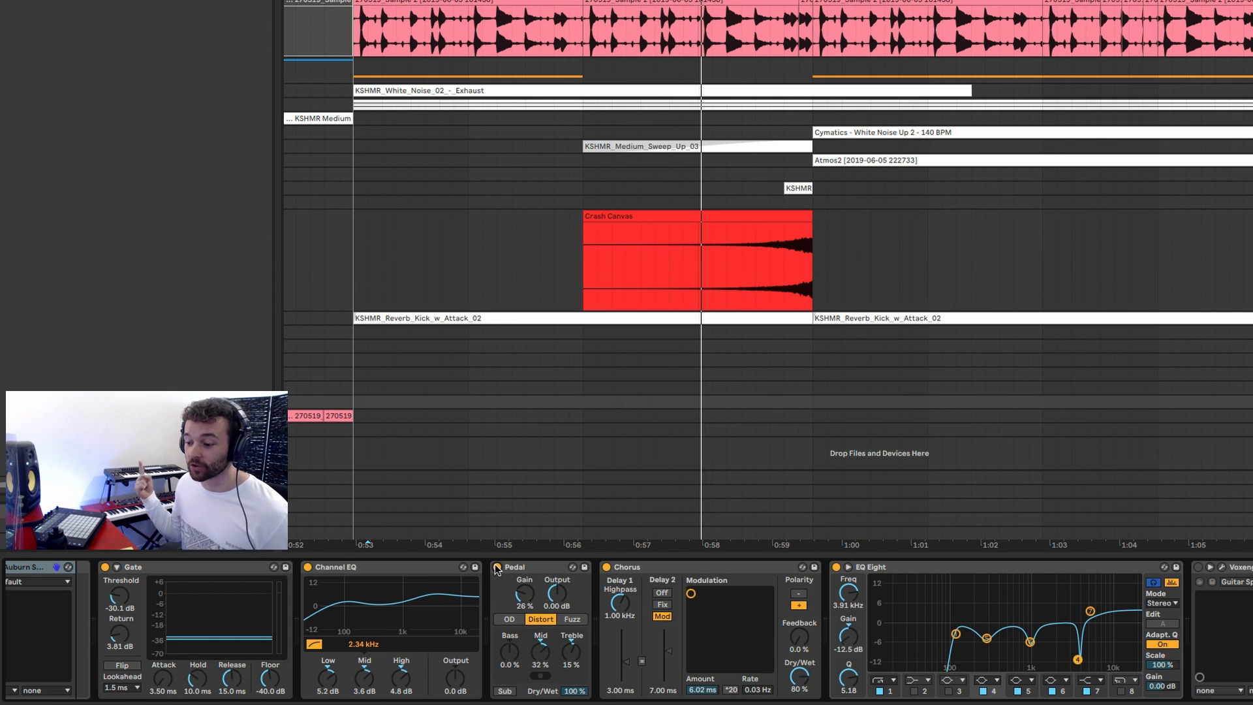
# Step: Examine the rest of the Gtr Pluck effects chain after the Pedal, through the Chorus, EQs, compressors, Reverb and Auto Filter
pyautogui.hscroll(3, 550, 601)
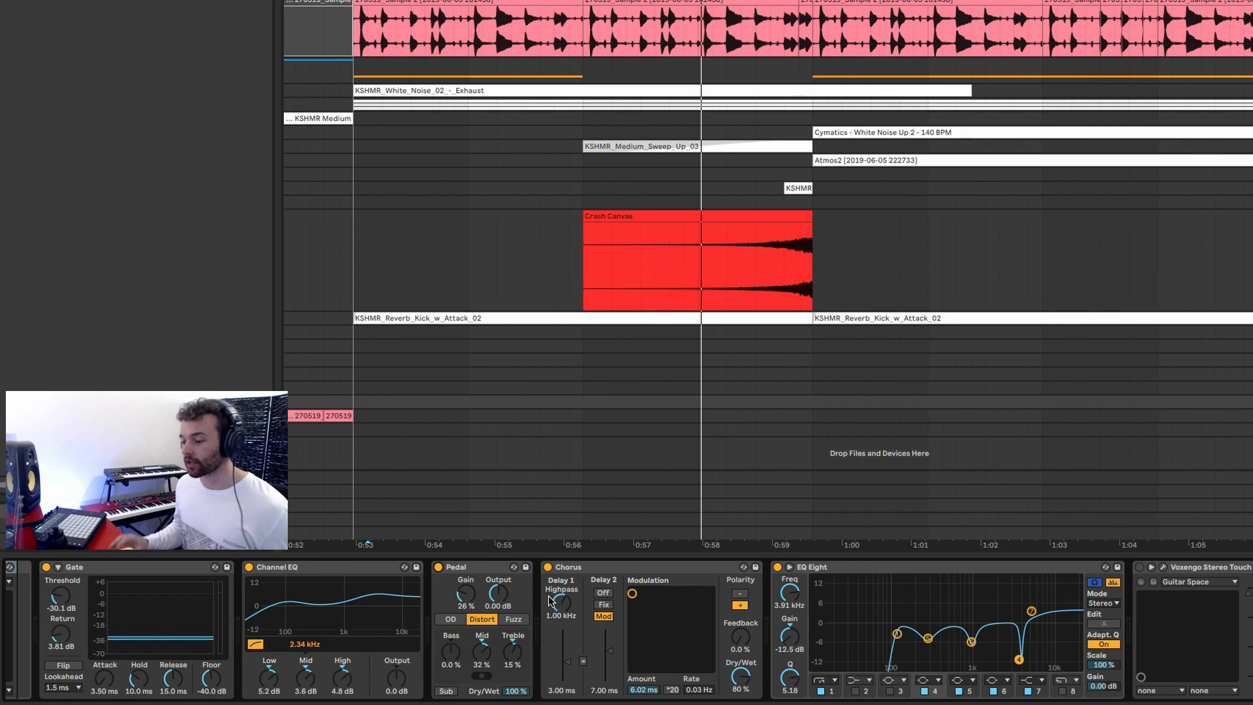
pyautogui.hscroll(15, 550, 600)
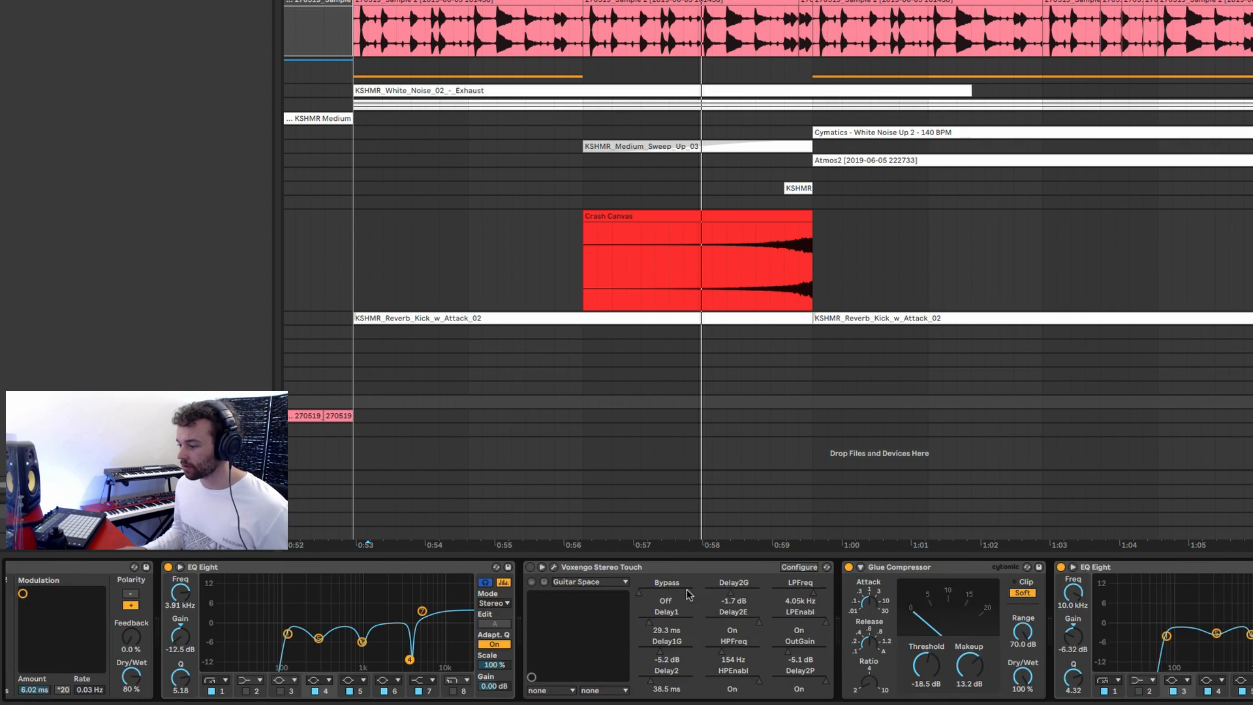
pyautogui.hscroll(17, 689, 594)
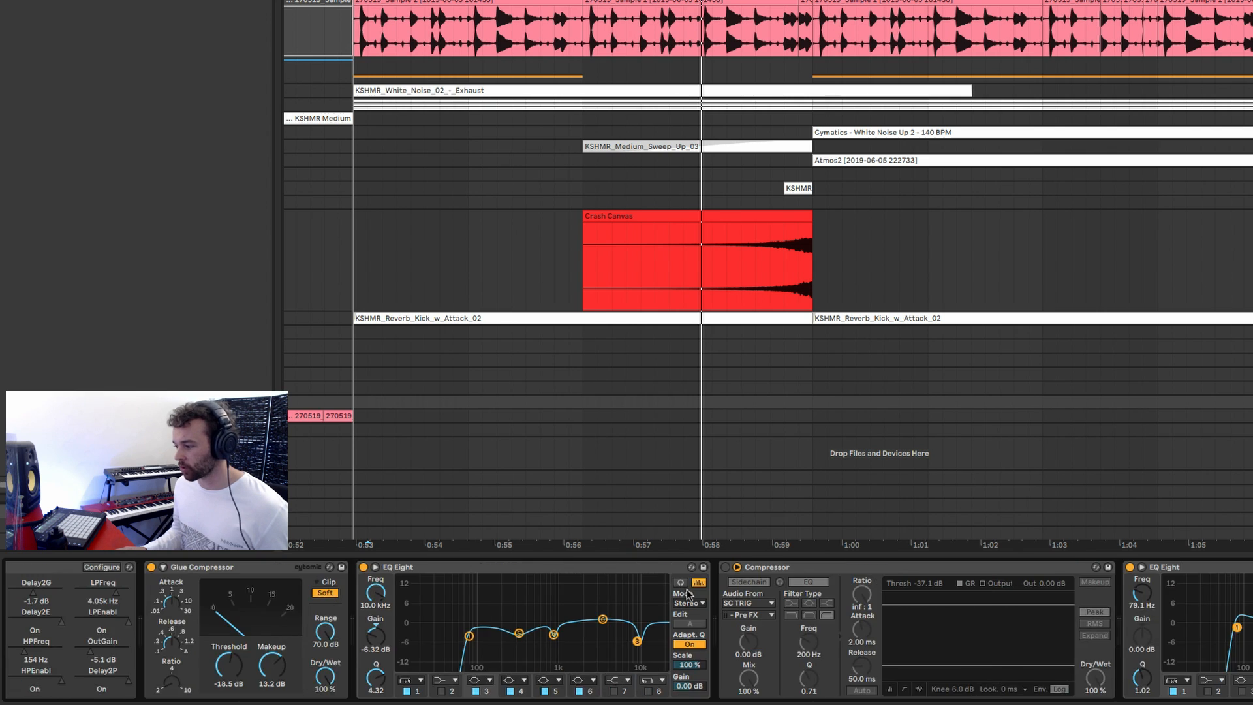
pyautogui.hscroll(20, 687, 594)
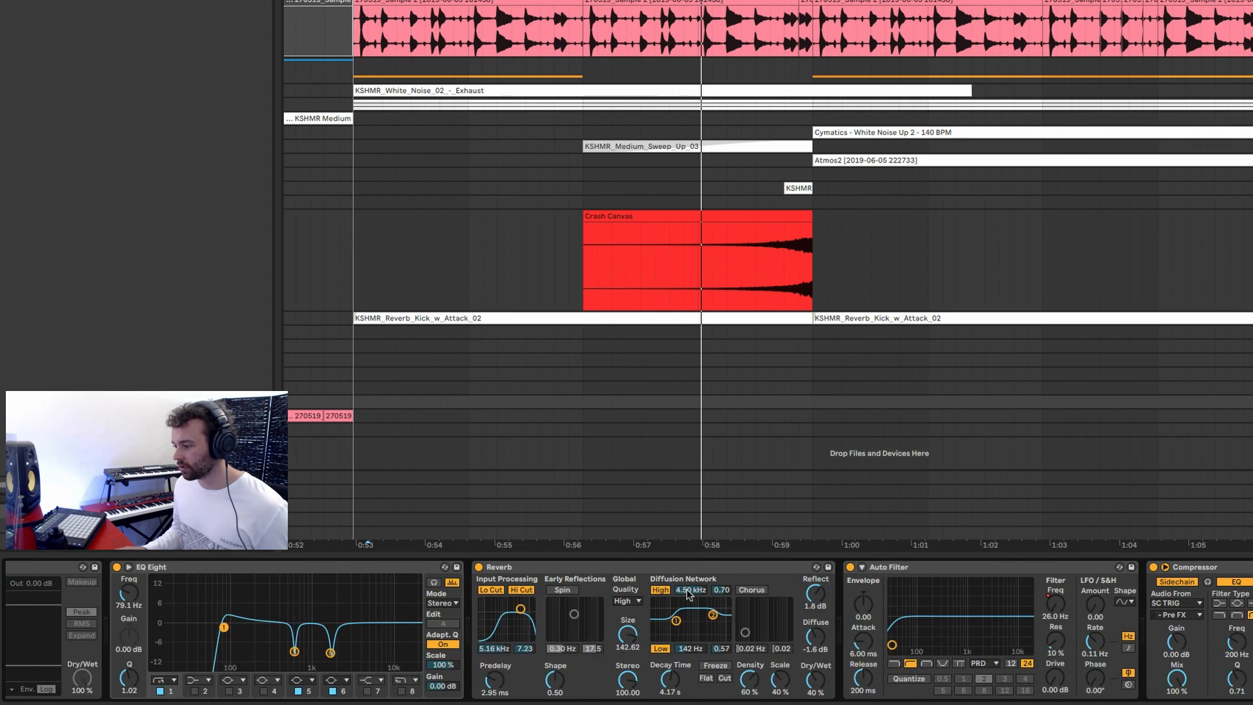
pyautogui.hscroll(7, 687, 594)
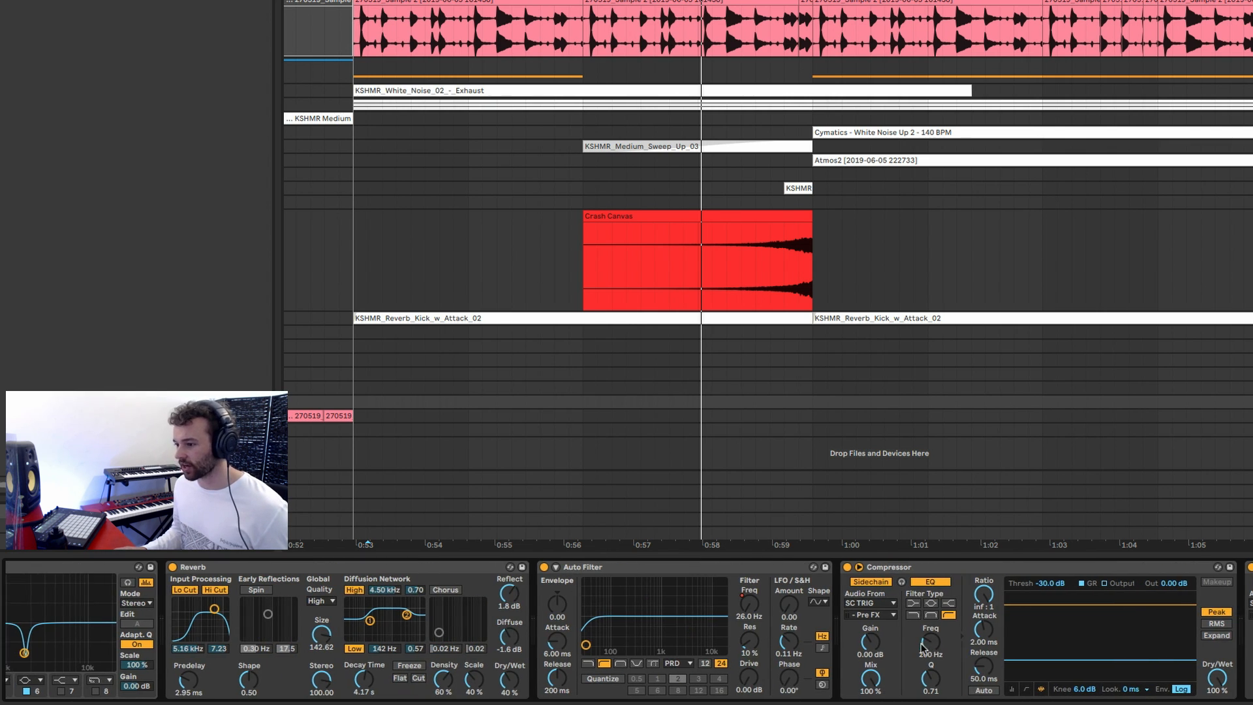
pyautogui.hscroll(20, 921, 647)
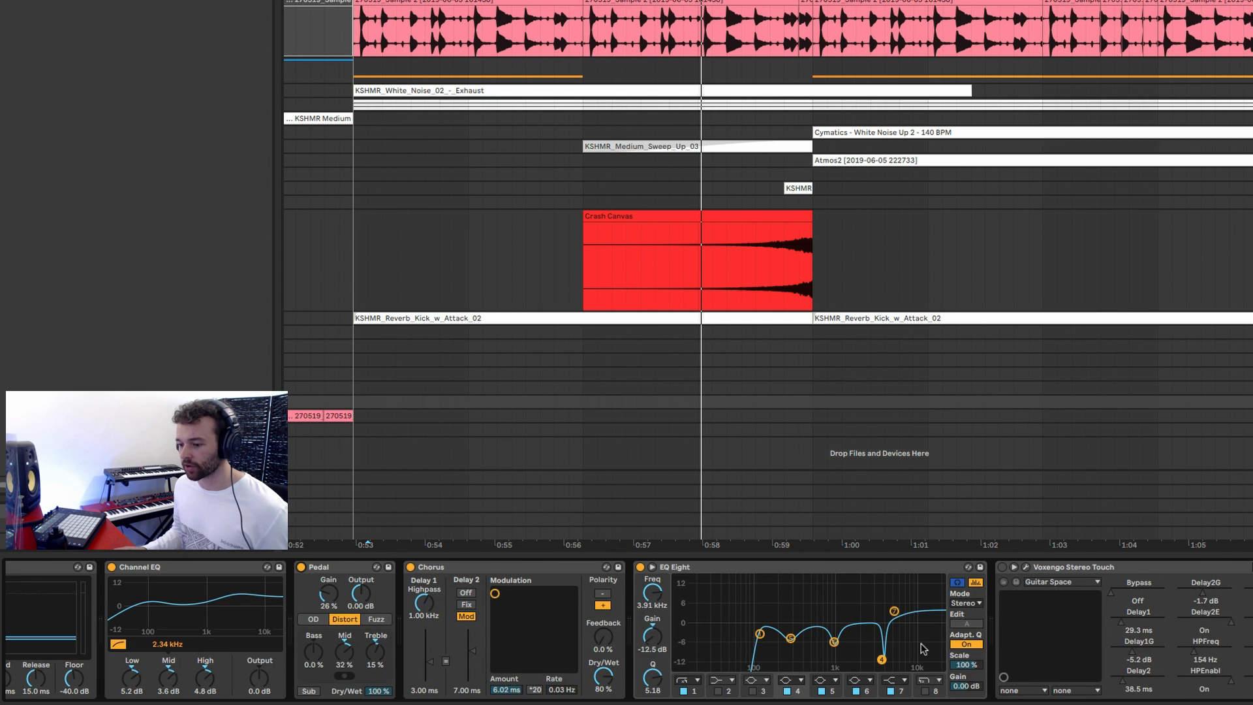
pyautogui.hscroll(-6, 924, 648)
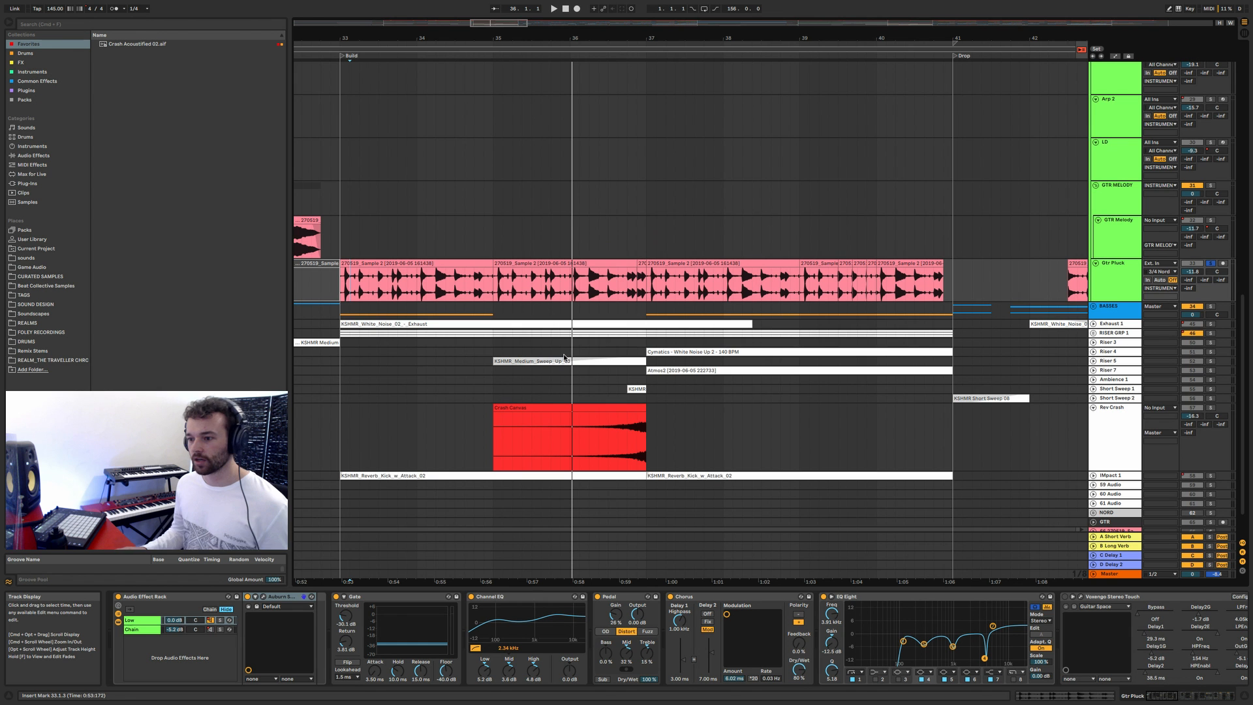
# Step: Unfold and solo the Clap Build track, select its clip starting at bar 37, and play it up to the Drop
pyautogui.scroll(10, 564, 357)
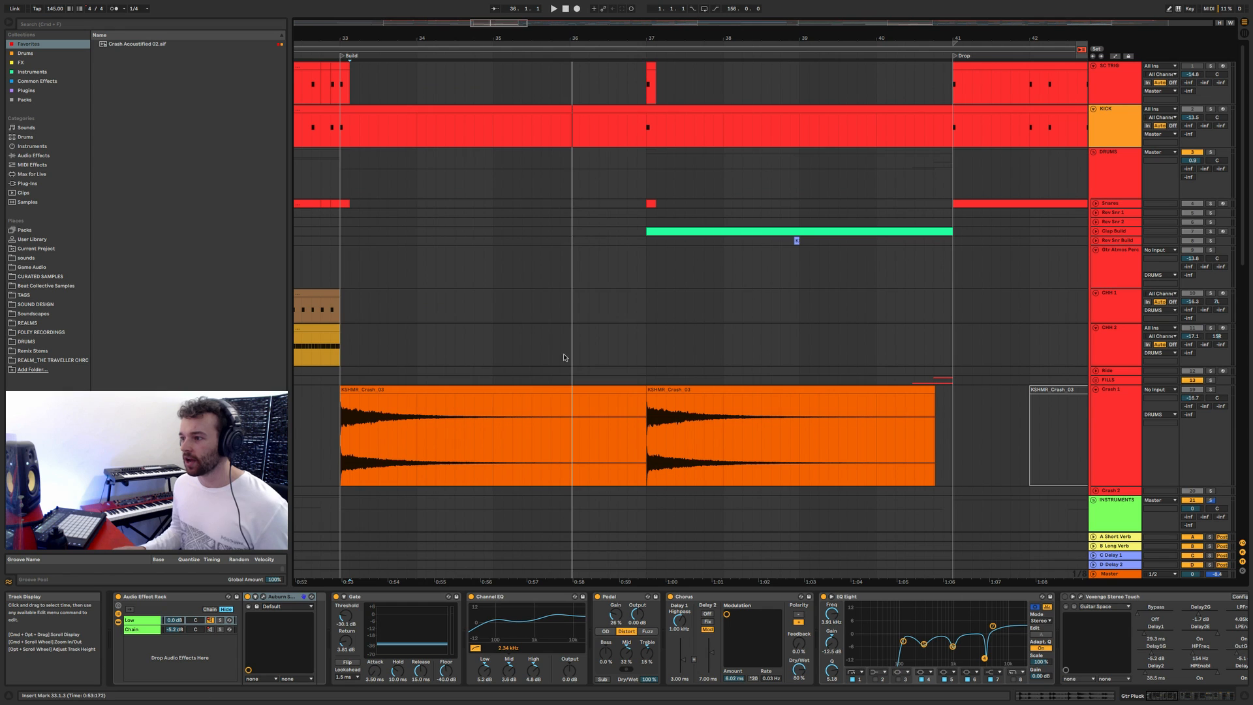
pyautogui.keyDown('shift'); pyautogui.click(652, 330); pyautogui.keyUp('shift')
pyautogui.click(627, 307)
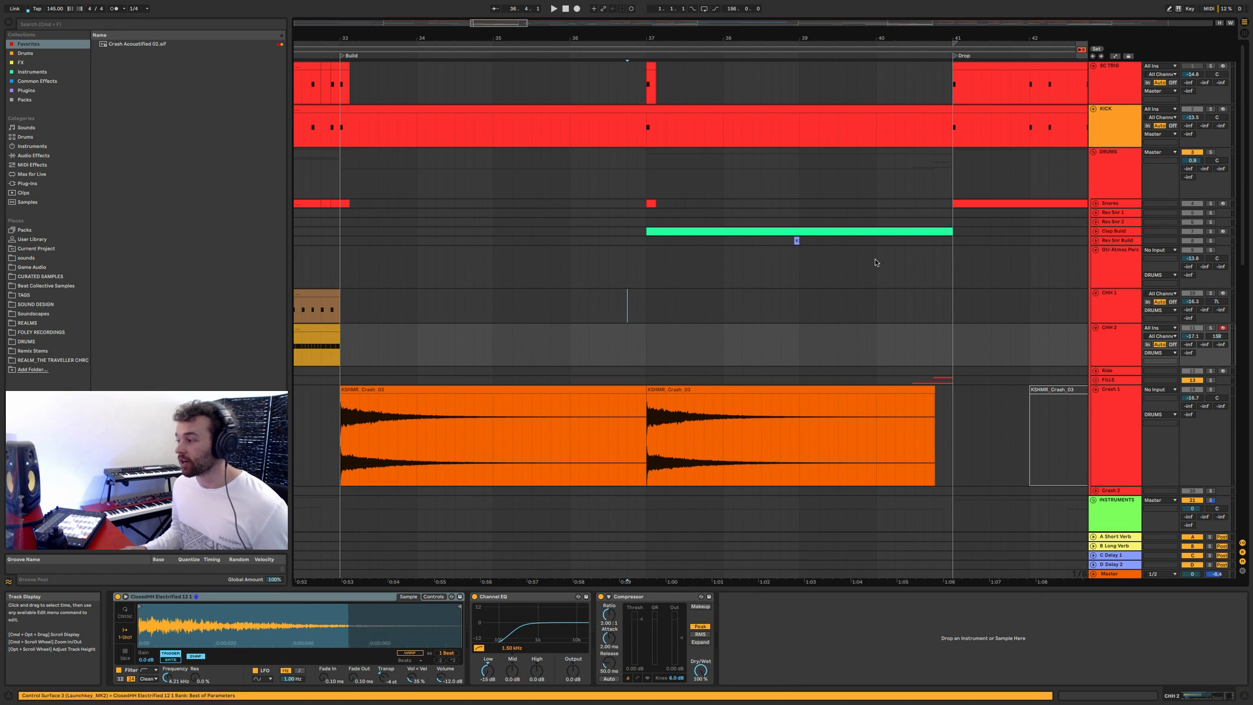
pyautogui.click(1095, 232)
pyautogui.click(1208, 228)
pyautogui.click(1210, 231)
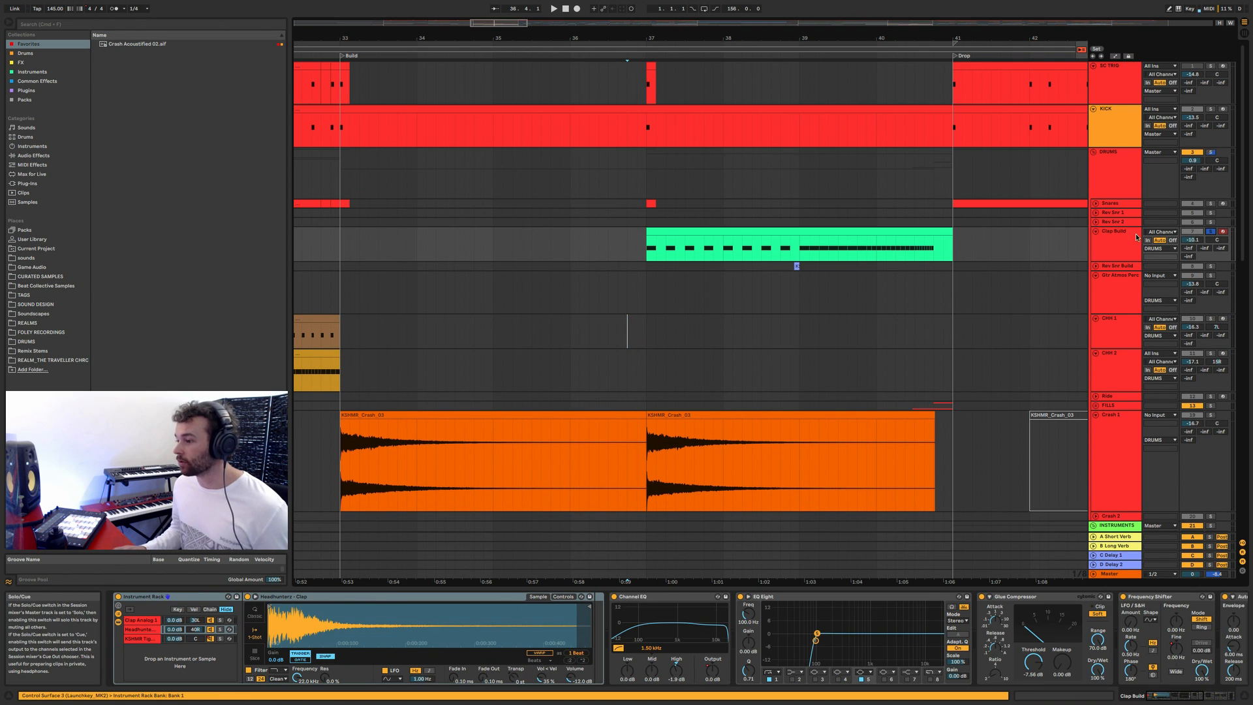
pyautogui.click(665, 233)
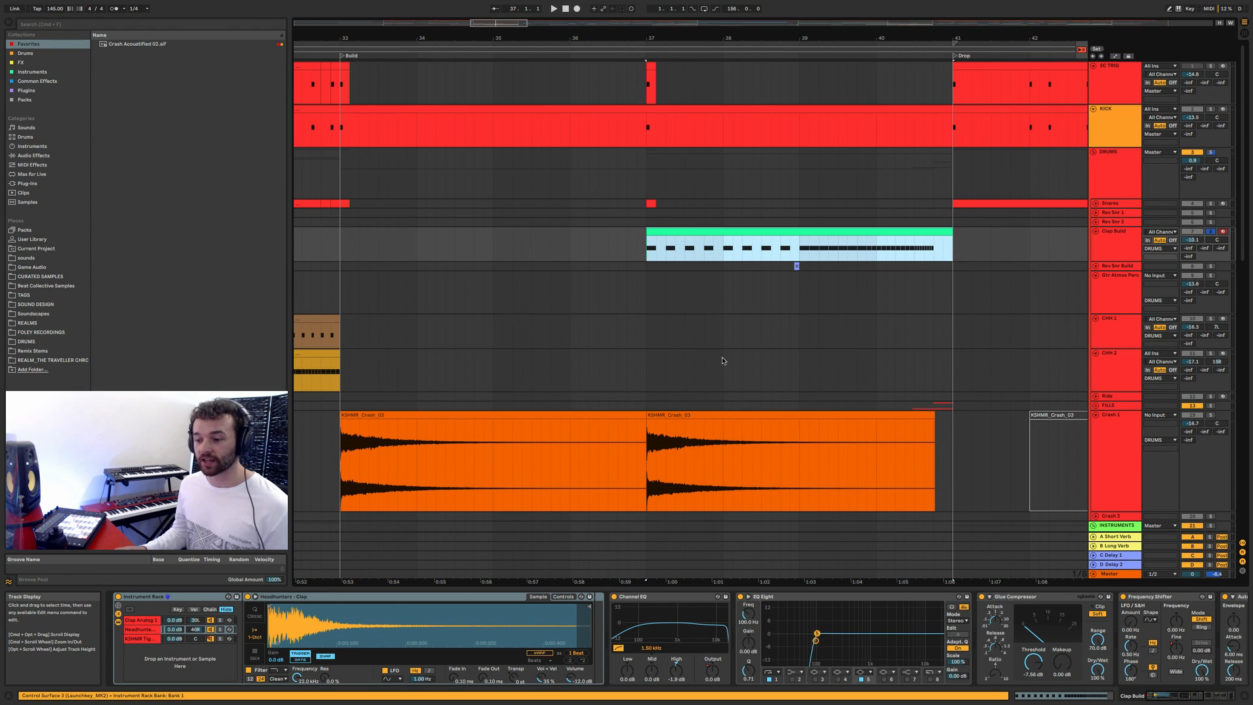
pyautogui.press('space')
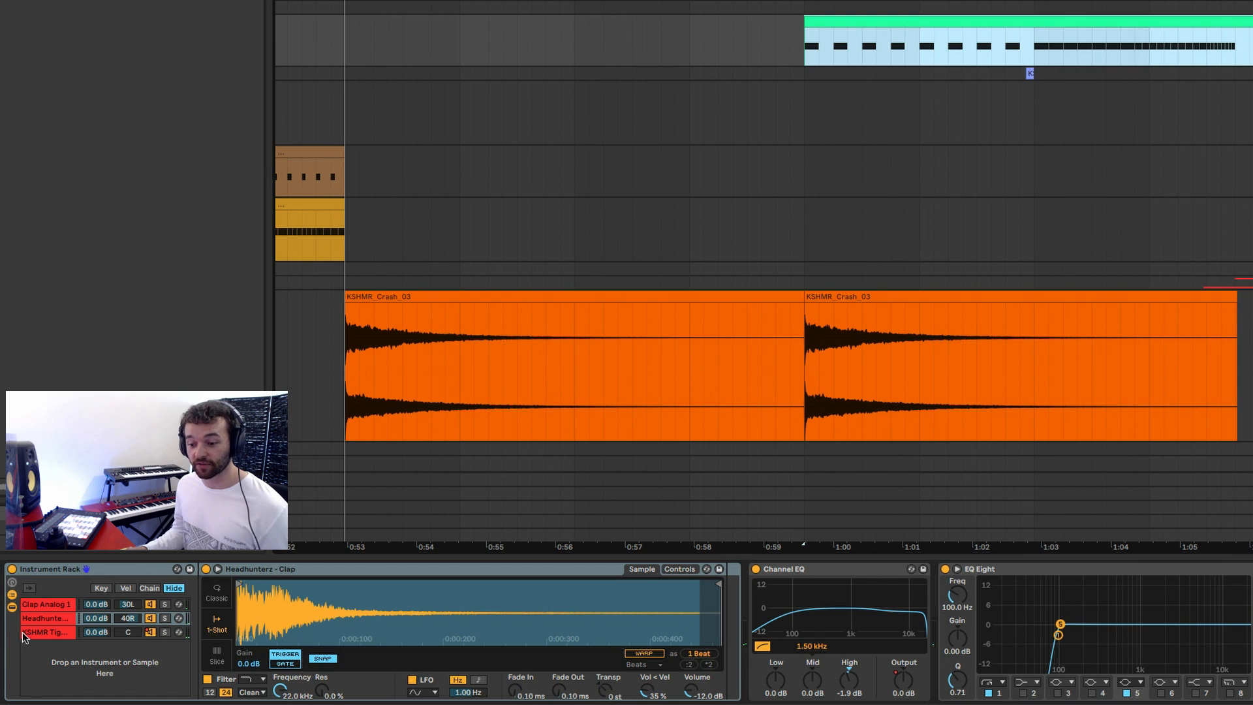
# Step: View the samples in the Headhunterz, KSHMR Tight Snare and Clap Analog 1 chains of the Clap Build instrument rack
pyautogui.click(26, 631)
pyautogui.click(36, 618)
pyautogui.click(39, 605)
pyautogui.click(39, 620)
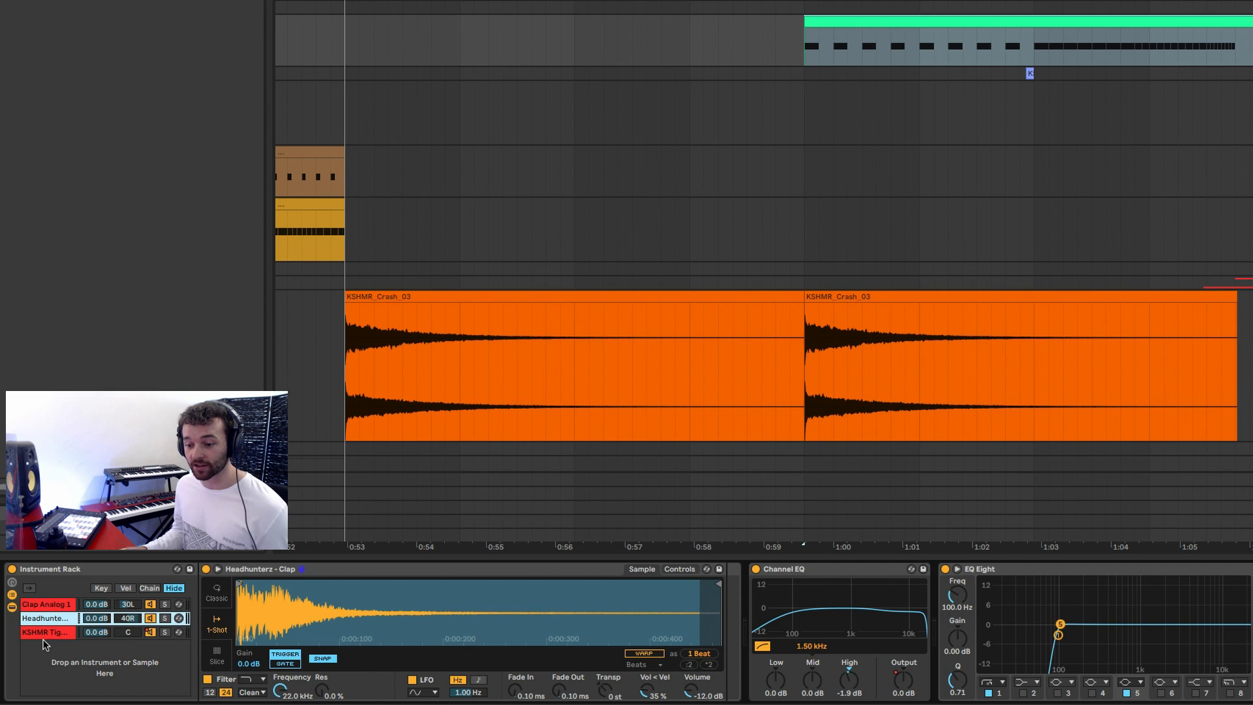
pyautogui.click(47, 633)
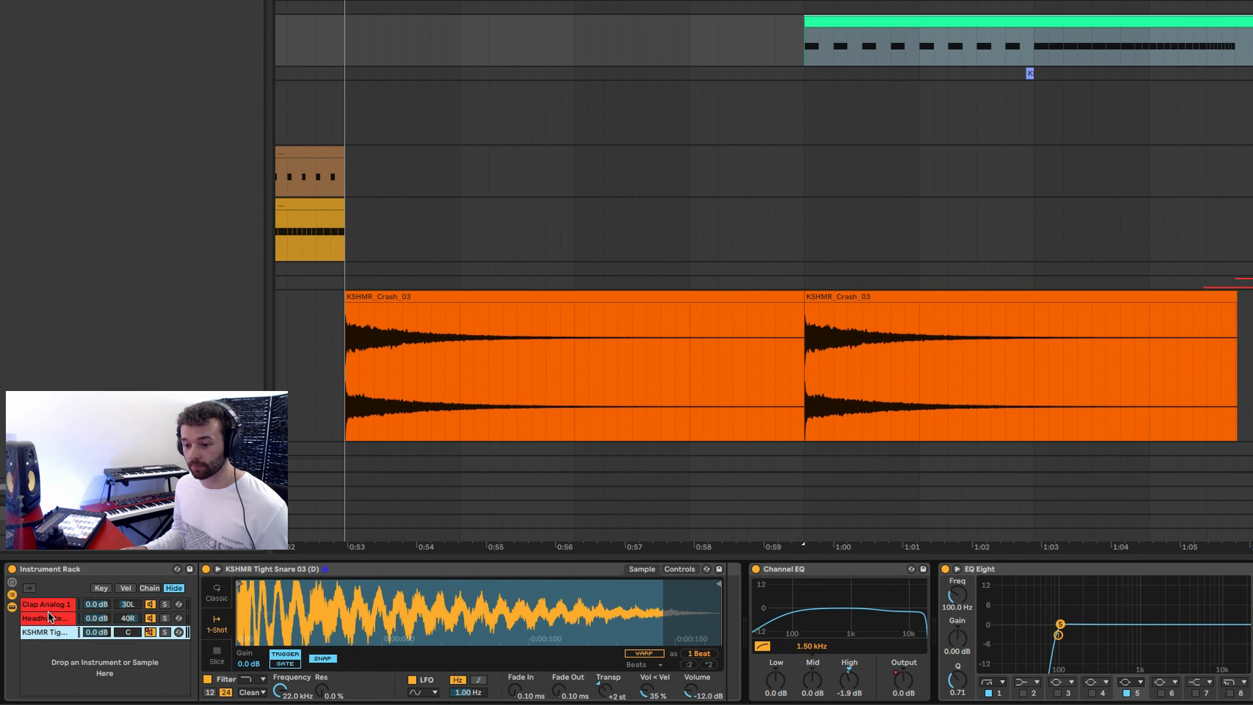
pyautogui.click(55, 606)
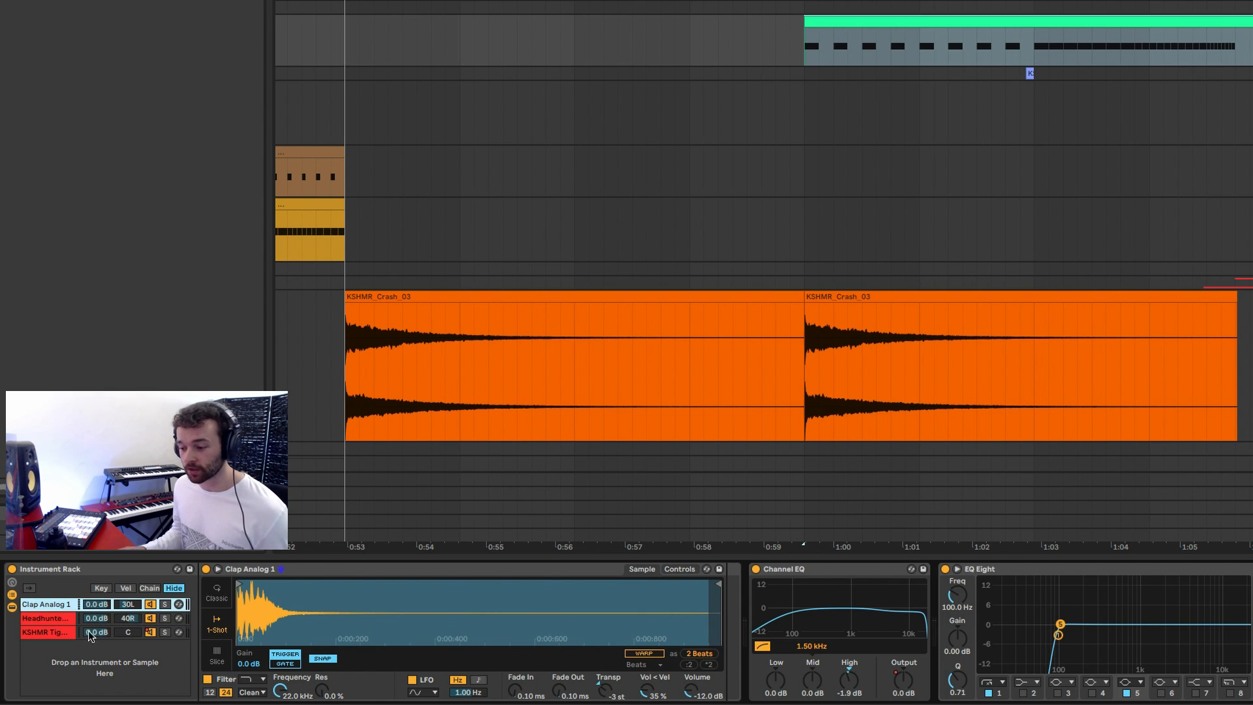
# Step: Show the Clap Build automation, select the Auto Filter Frequency ramp from 39.1.1 to 40.4.1, and hide the automation again
pyautogui.hscroll(5, 94, 634)
pyautogui.hscroll(5, 191, 639)
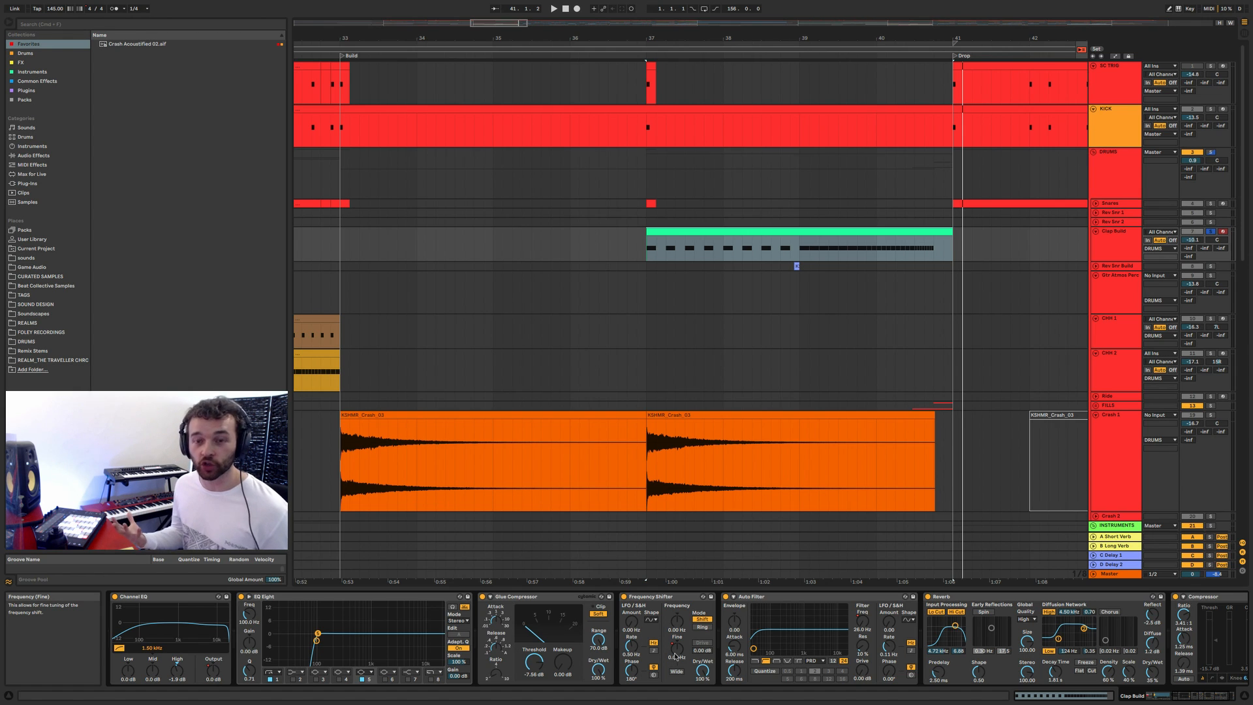
pyautogui.press('a')
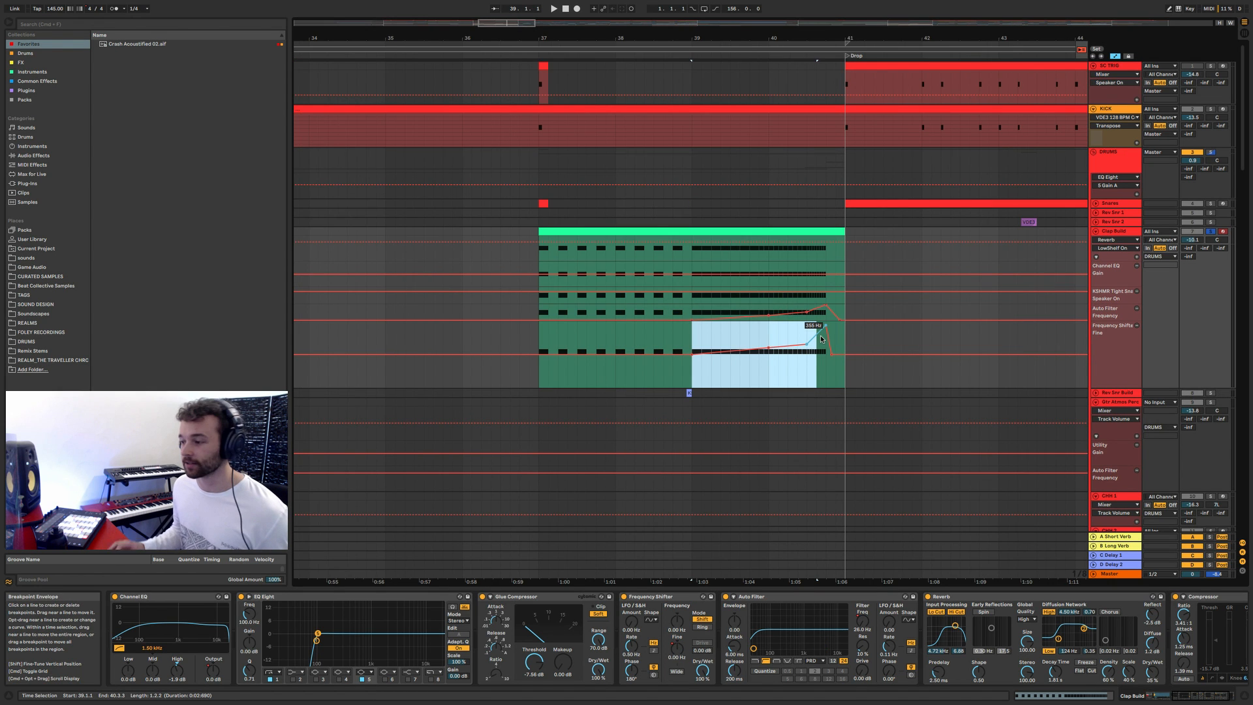
pyautogui.hscroll(5, 821, 338)
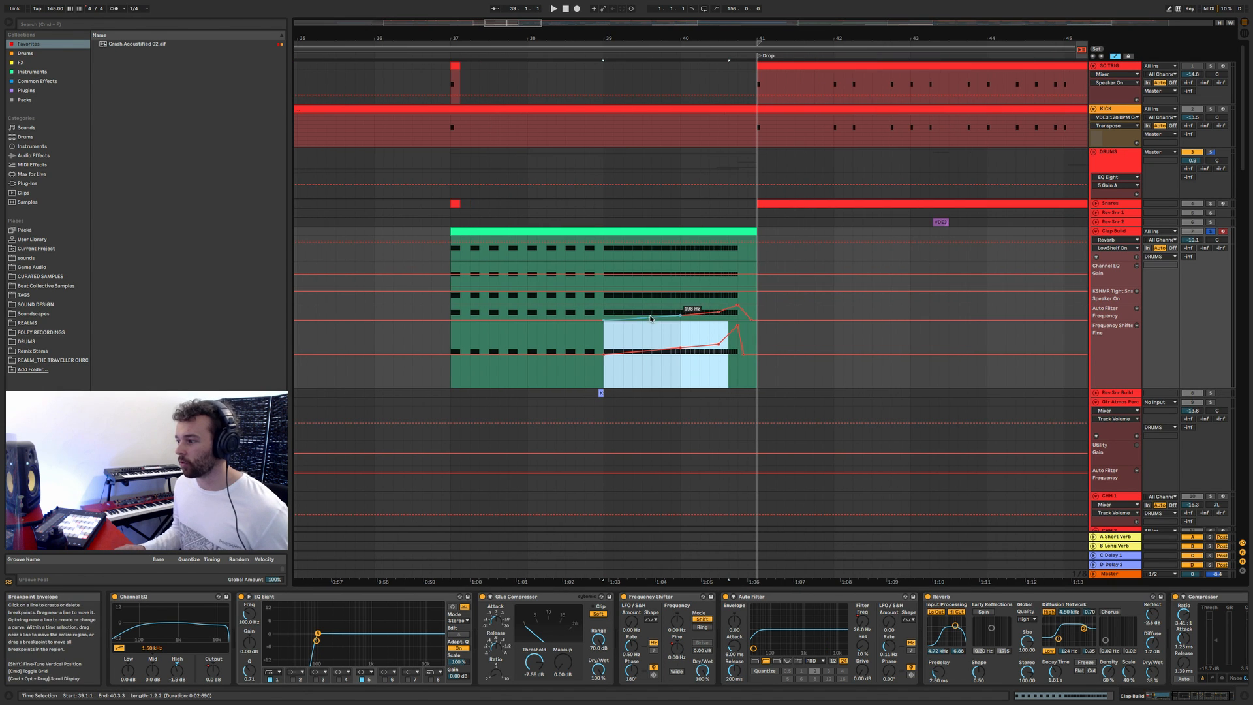
pyautogui.moveTo(605, 312); pyautogui.dragTo(737, 313)
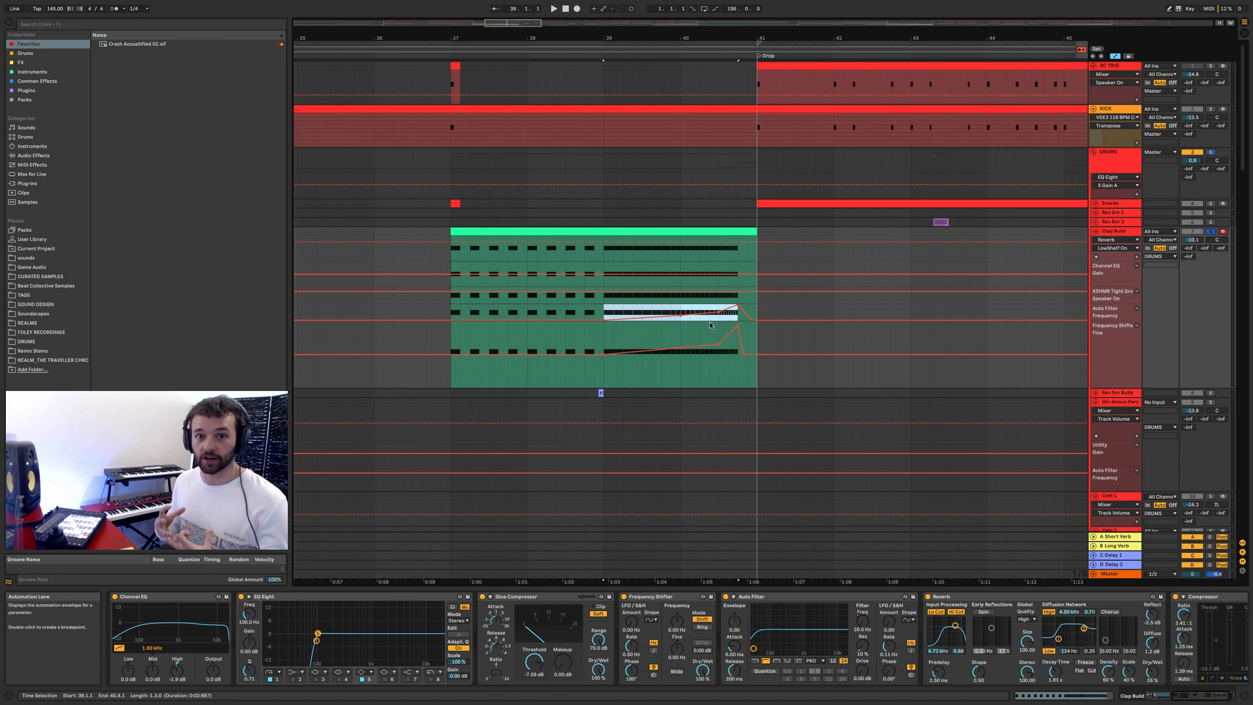
pyautogui.press('a')
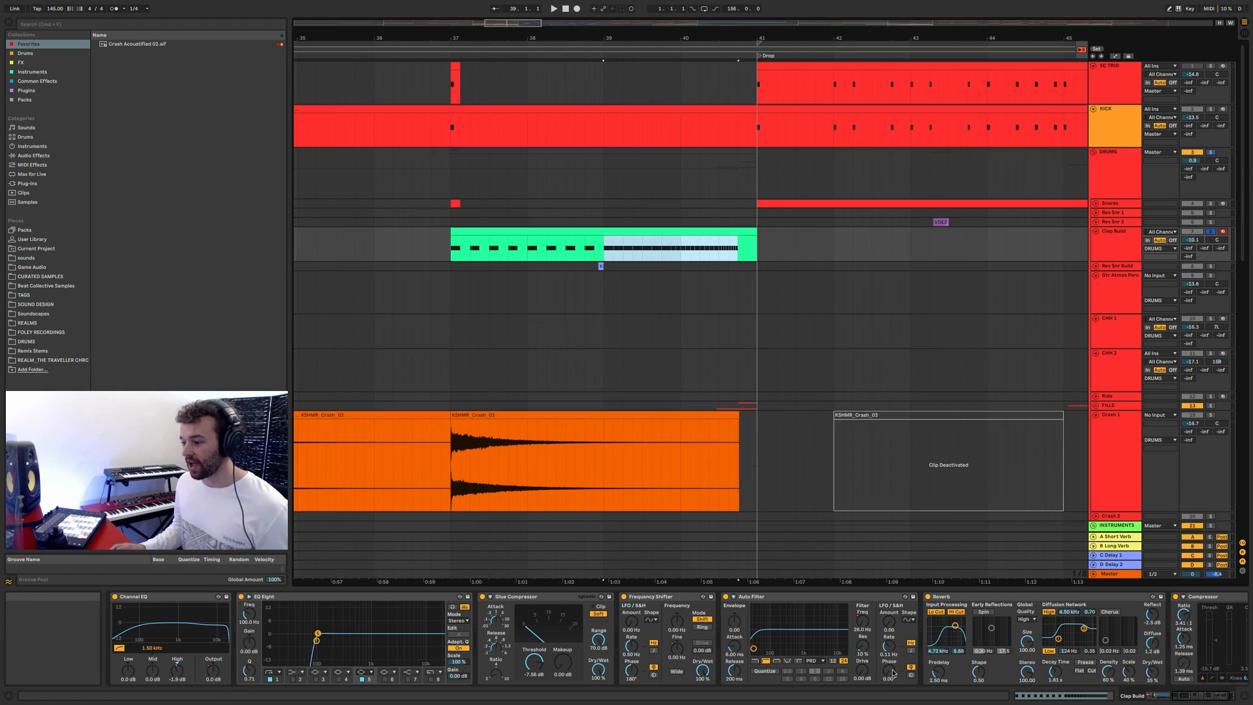
pyautogui.hscroll(3, 679, 639)
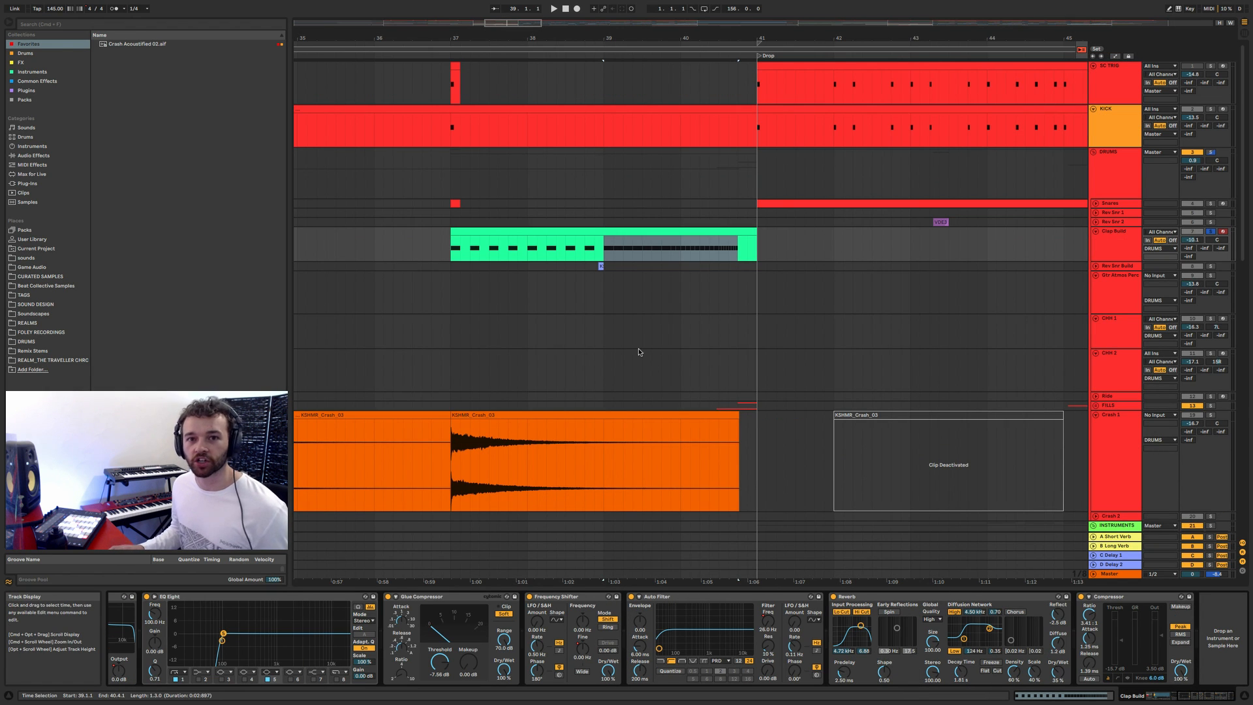
# Step: Unfold the BASSES group and show the devices of the Sub Drop track at the first Build
pyautogui.click(473, 305)
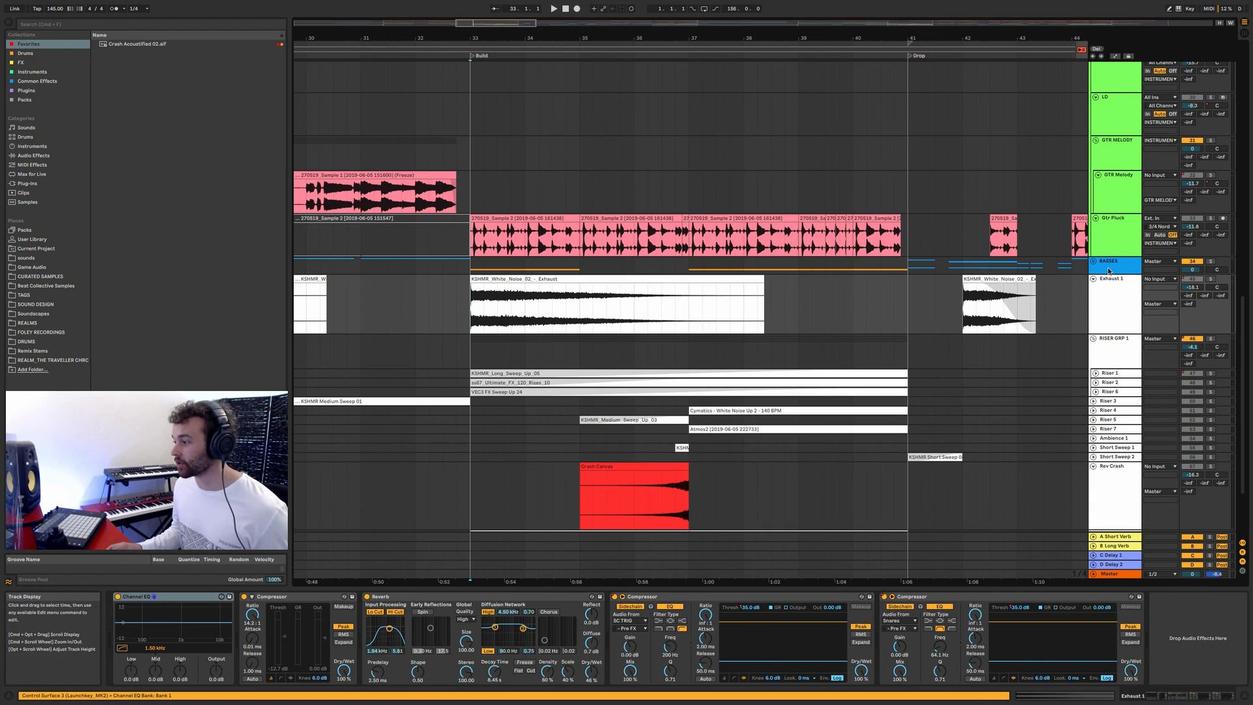
pyautogui.click(1093, 261)
pyautogui.scroll(-5, 610, 333)
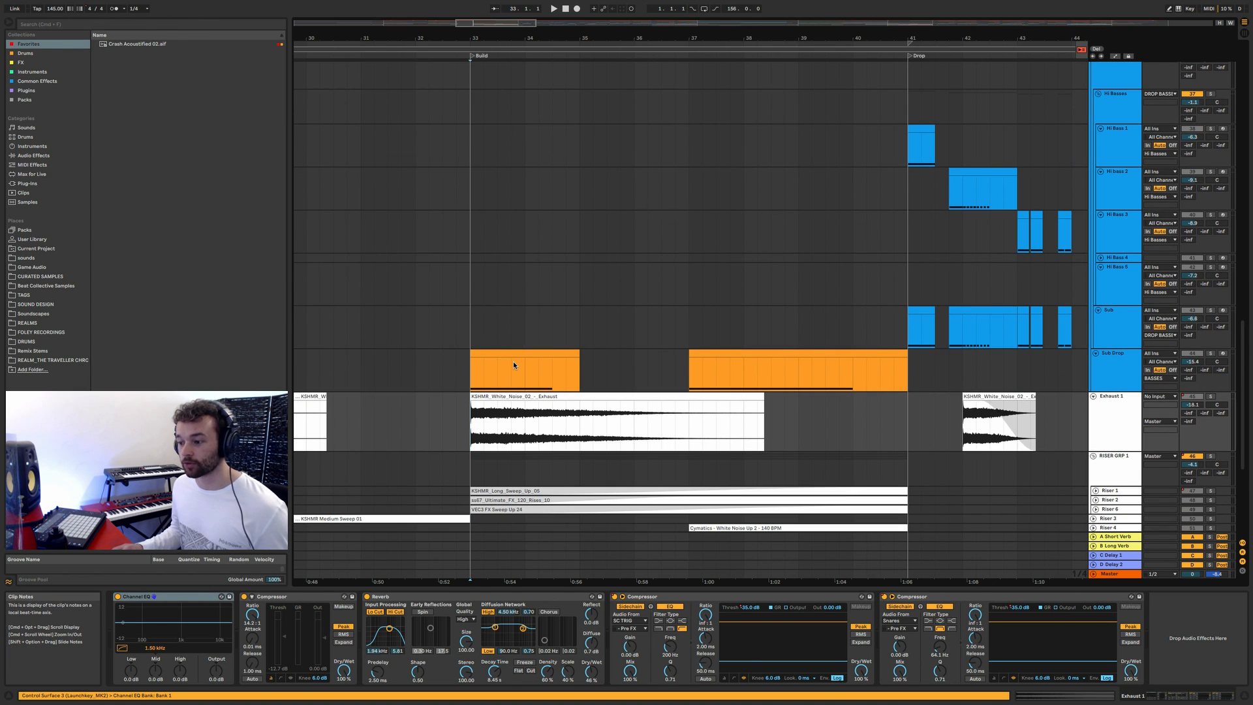
pyautogui.click(513, 362)
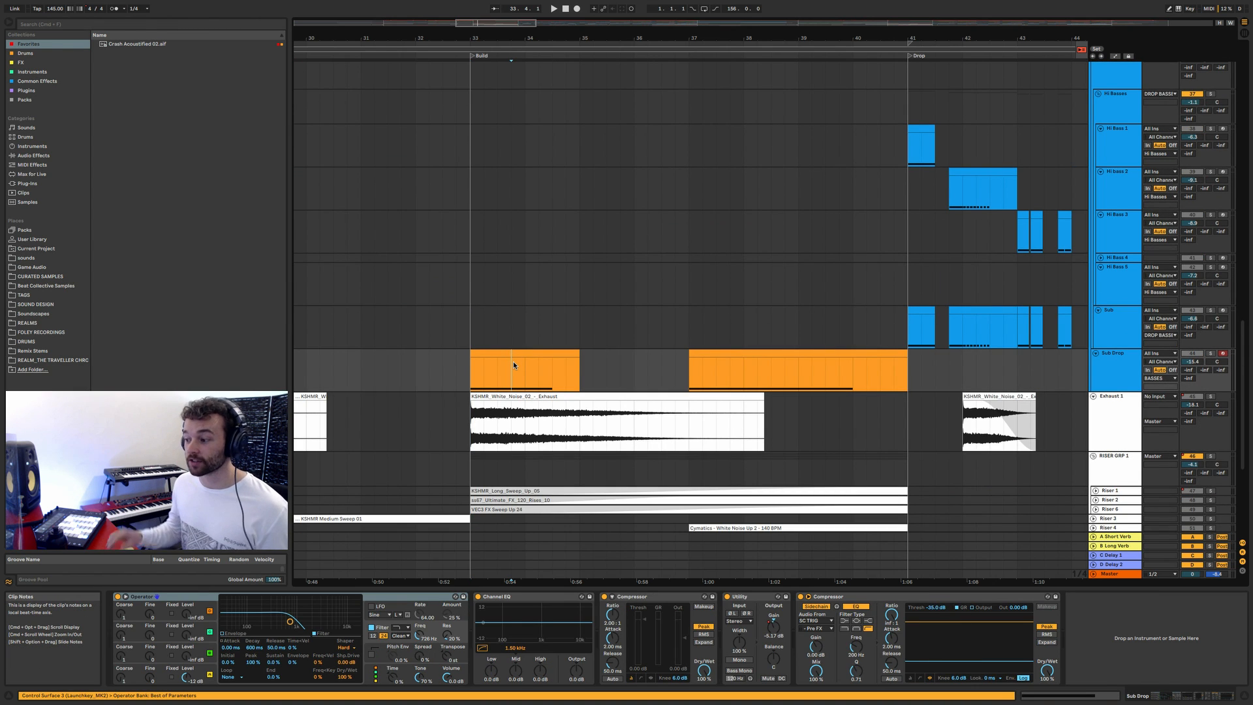
# Step: View where the Sub Drop clips sit across the whole arrangement, and return to the first Build
pyautogui.press('-')
pyautogui.press('-')
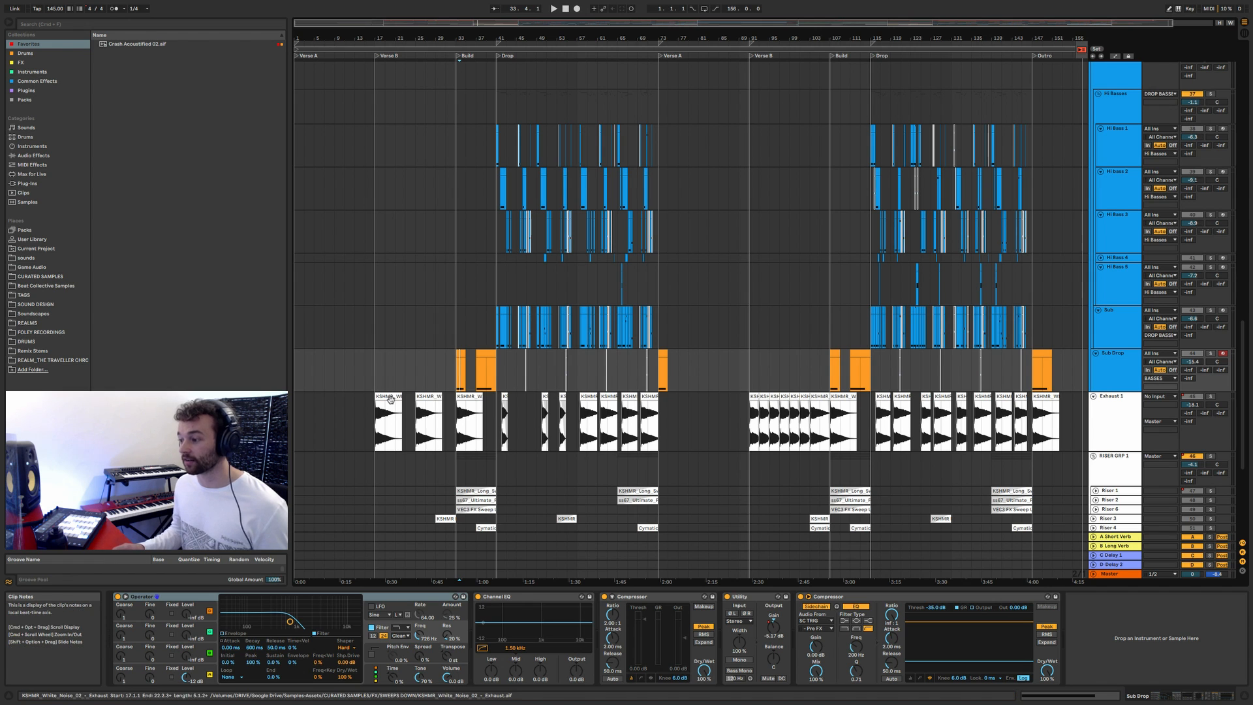
pyautogui.press('+')
pyautogui.press('+')
pyautogui.press('+')
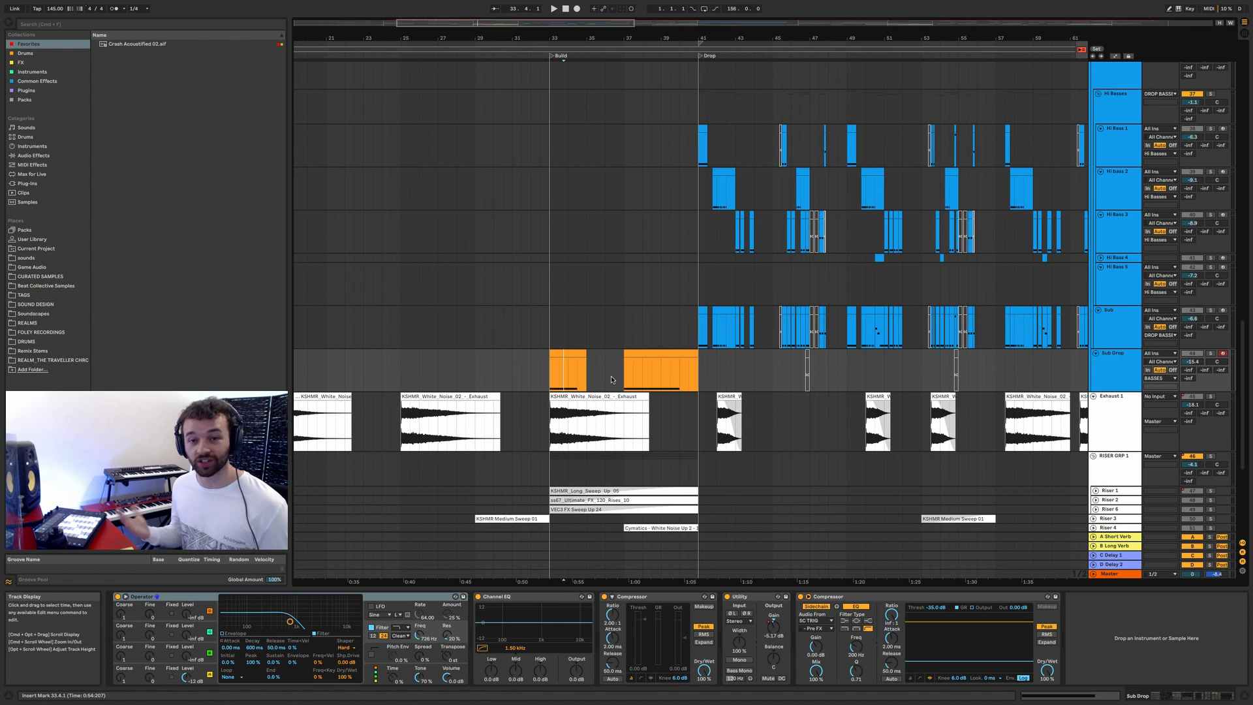
pyautogui.press('+')
pyautogui.press('+')
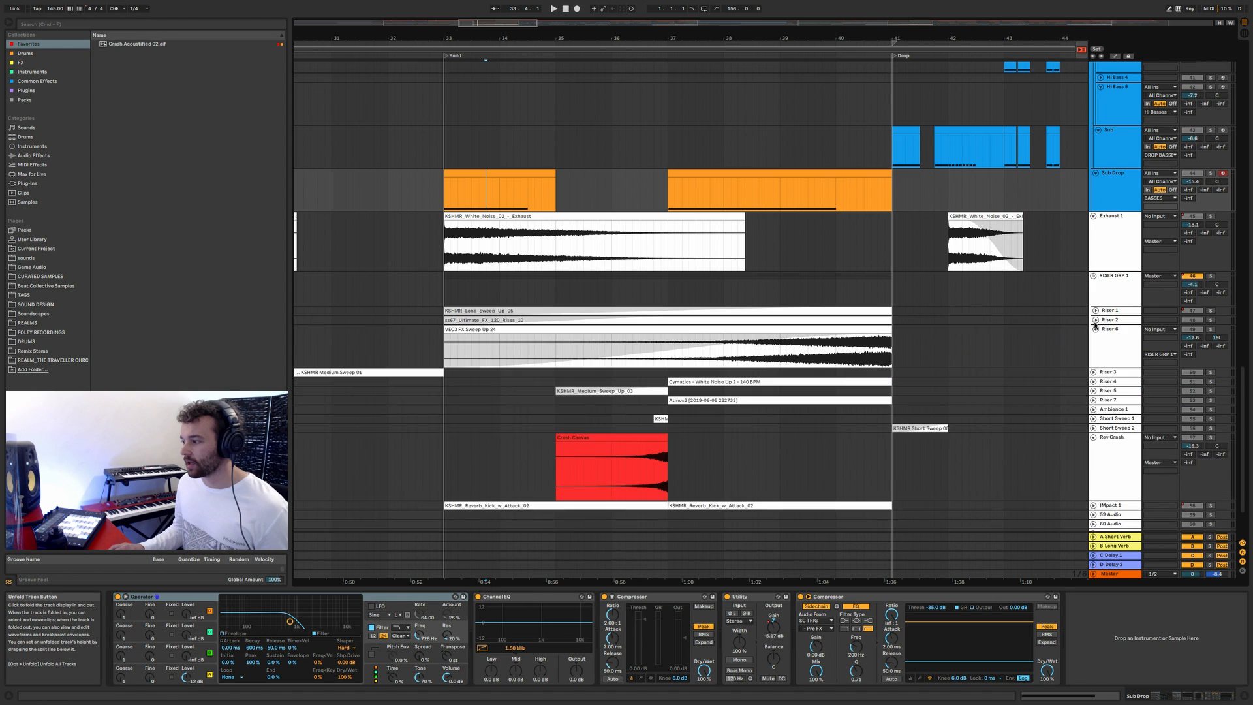
# Step: Unfold the Riser 2 and Riser 1 tracks, and show the RISER GRP 1 group's devices and automation
pyautogui.click(1097, 320)
pyautogui.click(1097, 311)
pyautogui.scroll(-1, 604, 386)
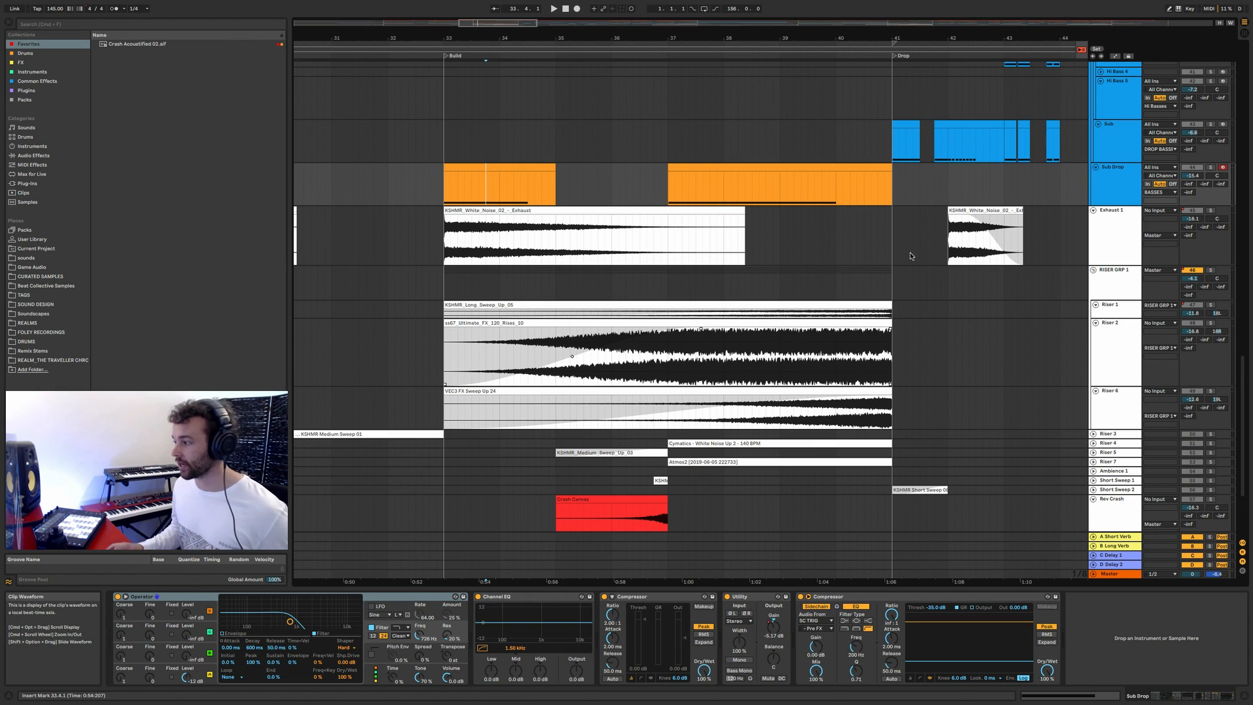
pyautogui.click(1113, 272)
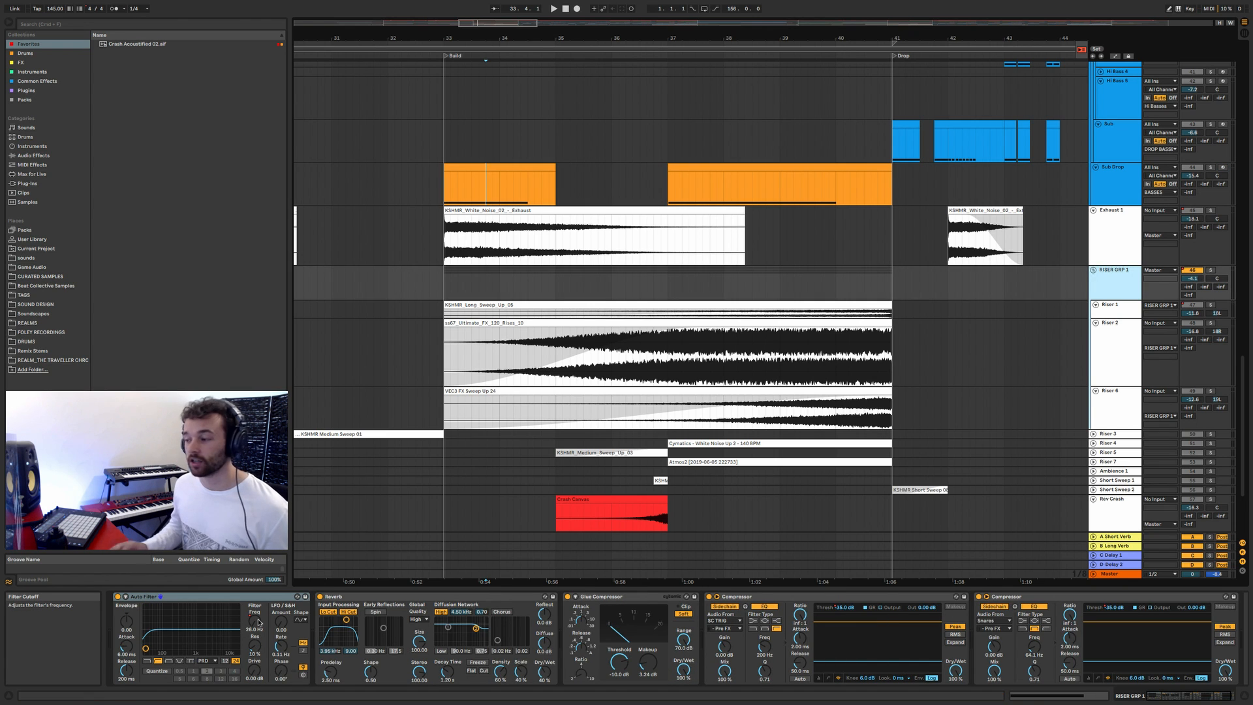
pyautogui.press('a')
pyautogui.hscroll(3, 808, 377)
# Step: Solo the IMpact 1 track and play its first KSHMR_Reverb_Kick_w_Attack_02 clip from the start of the Build
pyautogui.scroll(-6, 805, 383)
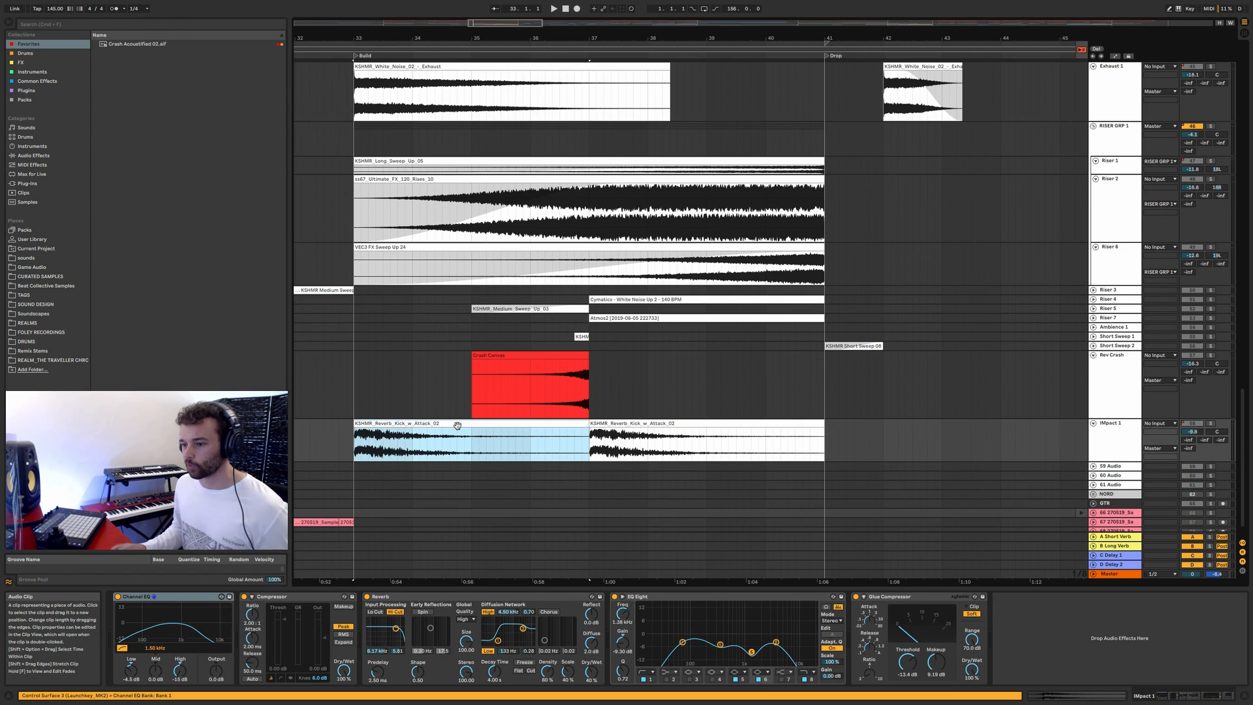
pyautogui.click(464, 426)
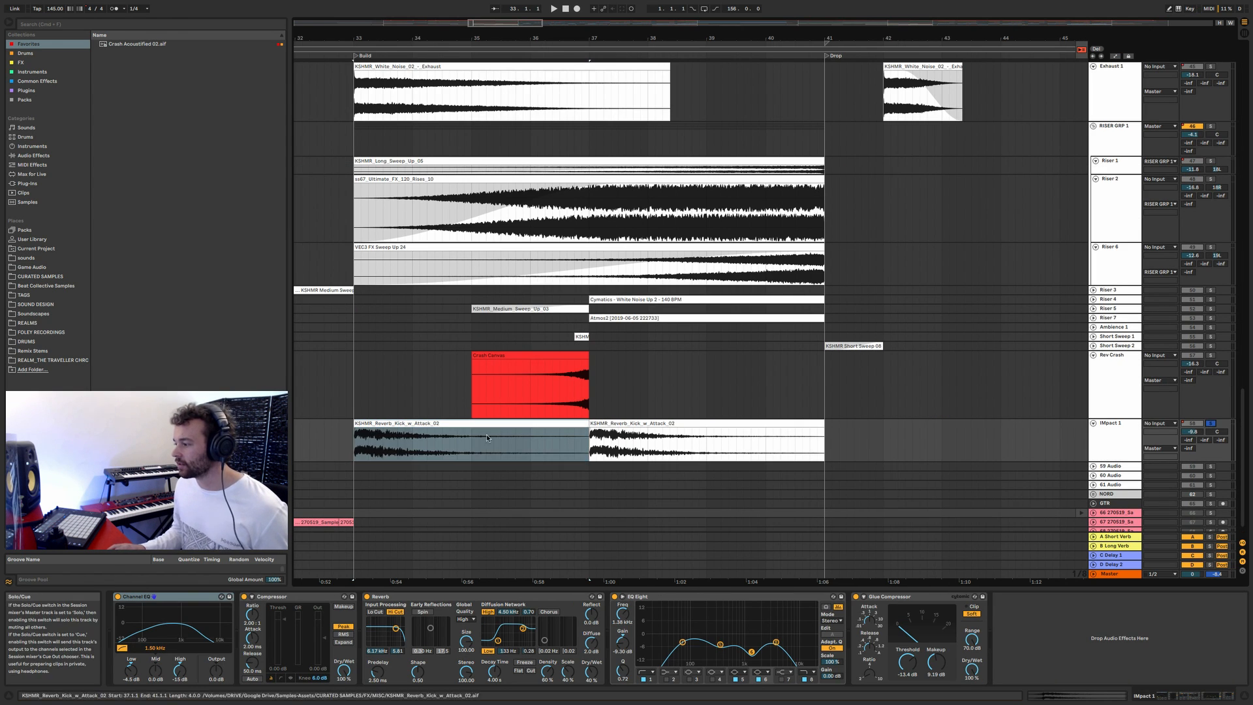
pyautogui.press('space')
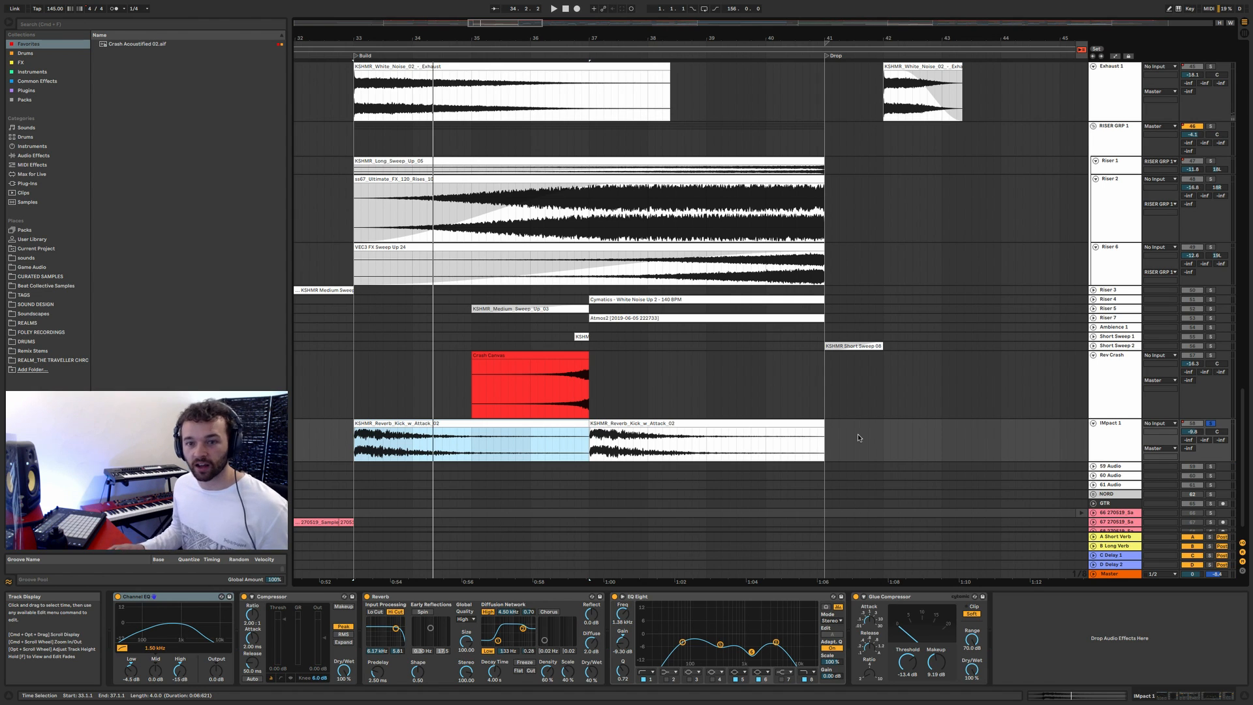
# Step: Examine the instrument and drum tracks around the second Build section
pyautogui.scroll(2, 566, 436)
pyautogui.hscroll(-2, 566, 436)
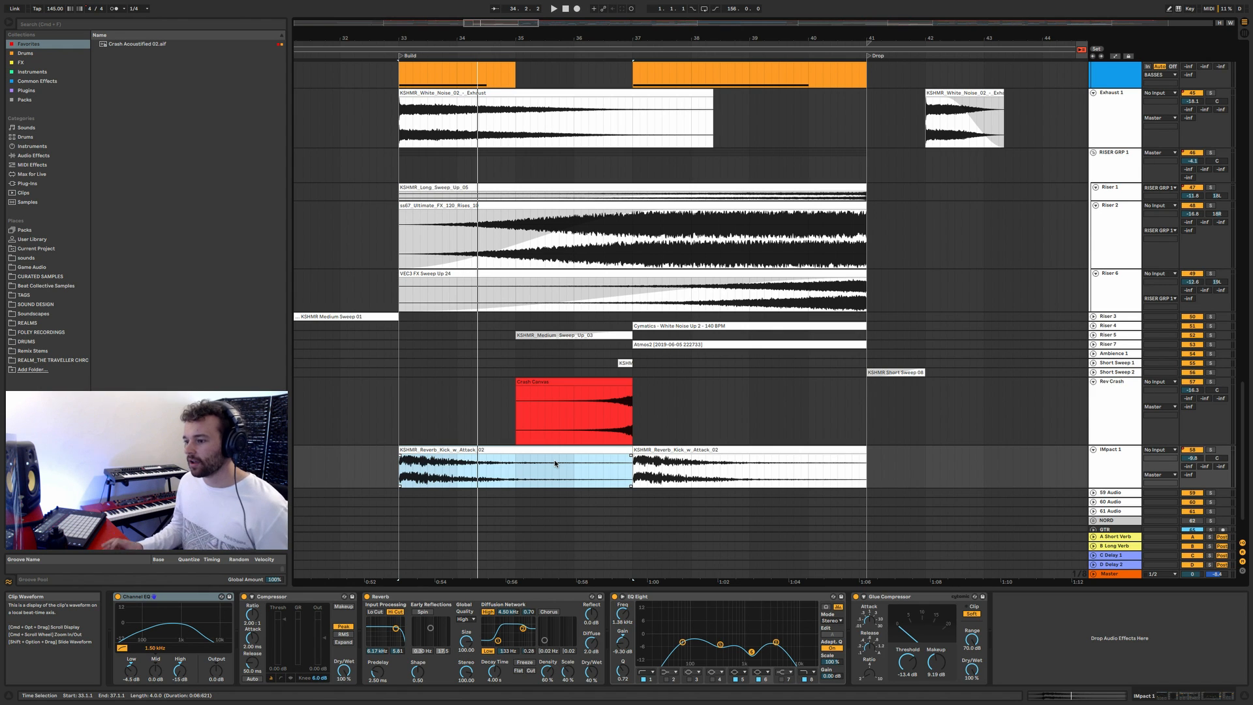
pyautogui.scroll(5, 554, 460)
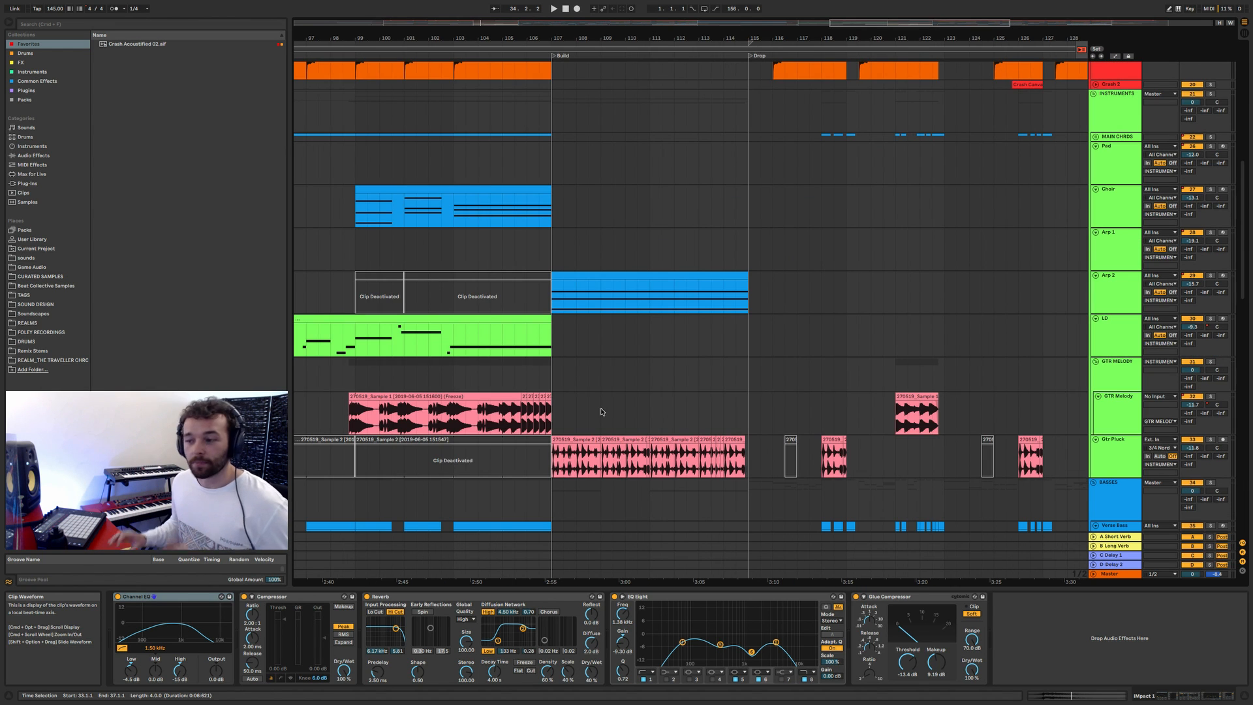
pyautogui.scroll(10, 601, 411)
pyautogui.scroll(-5, 565, 326)
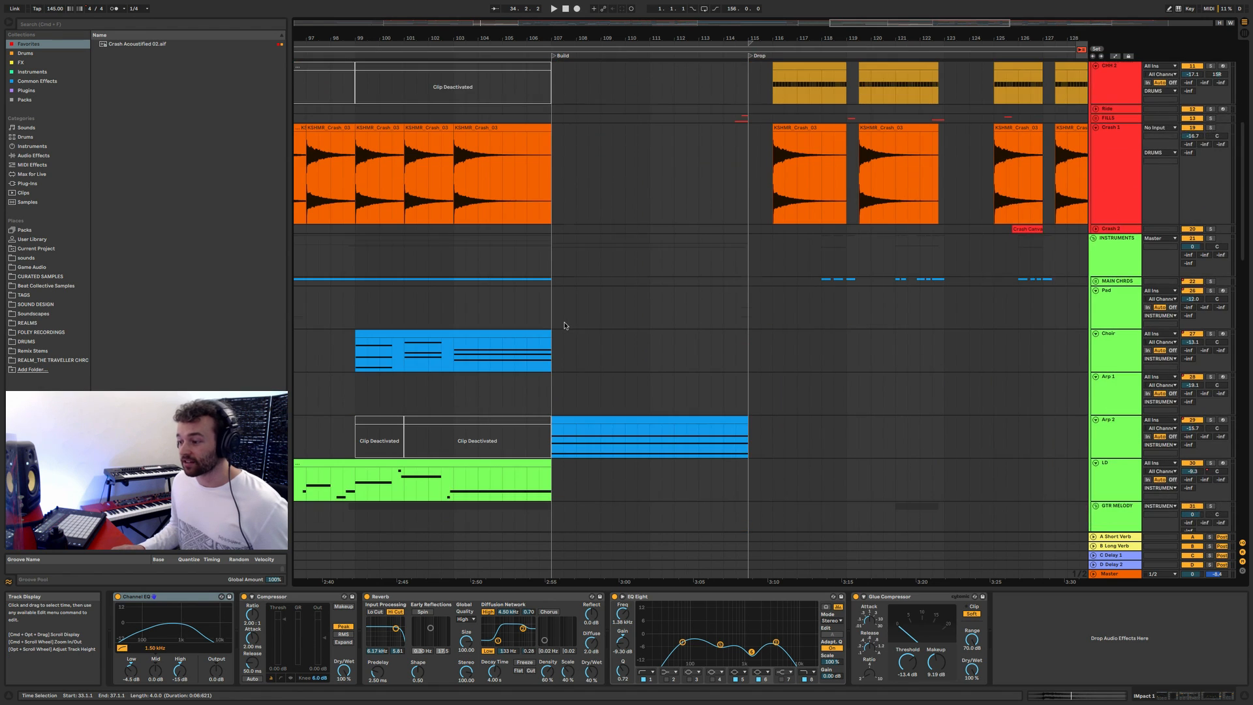
# Step: Select the stretch of the Arp 2 clip that spans the second Build
pyautogui.scroll(-2, 565, 326)
pyautogui.hscroll(-6, 565, 325)
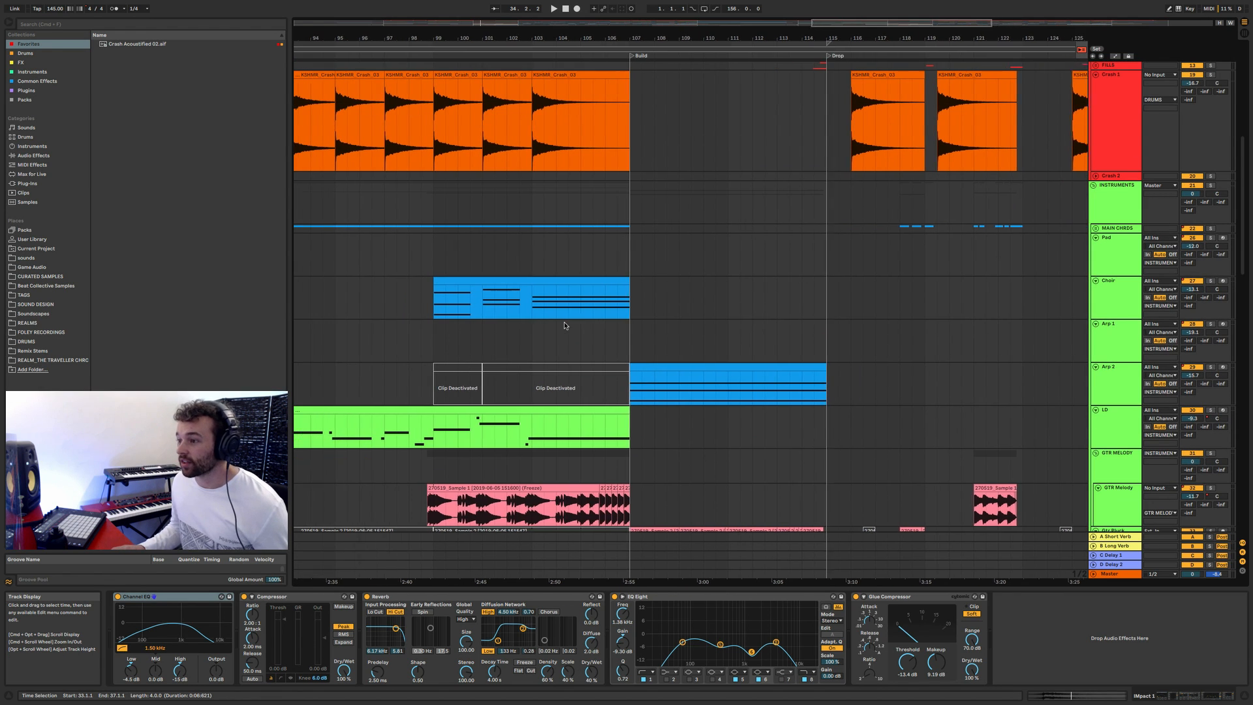
pyautogui.hscroll(4, 565, 326)
pyautogui.hscroll(4, 564, 325)
pyautogui.scroll(-7, 564, 326)
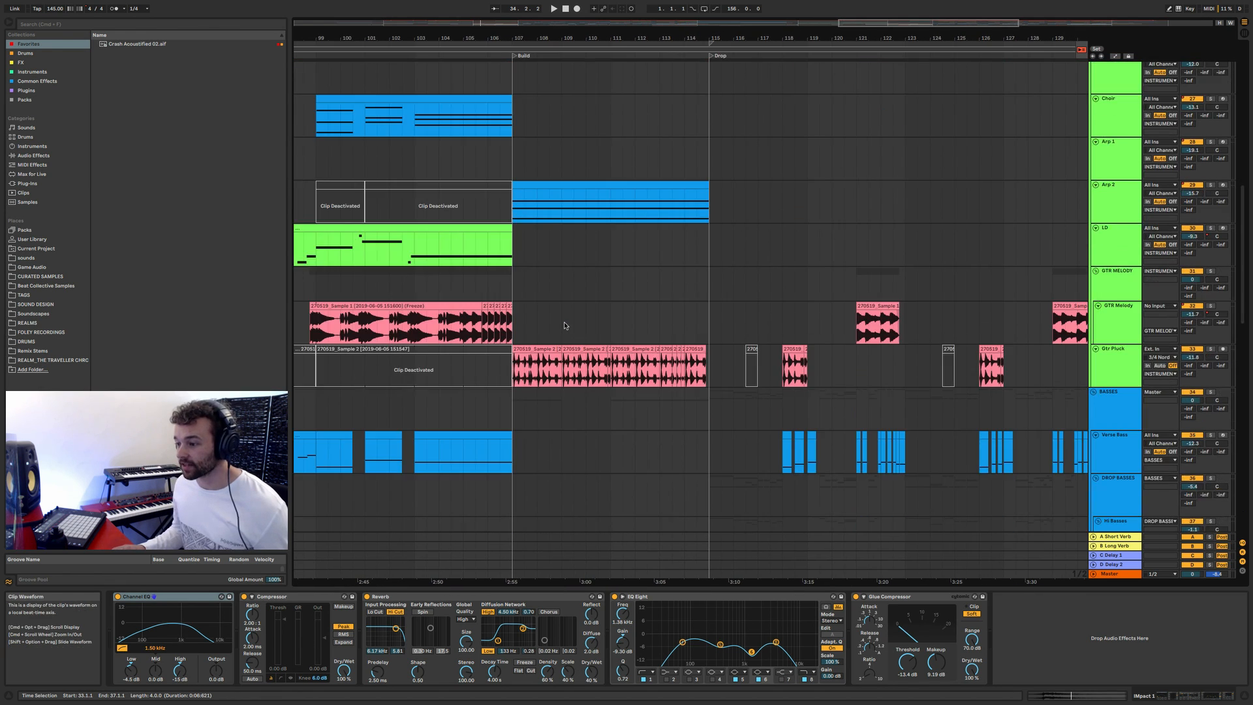
pyautogui.moveTo(515, 210); pyautogui.dragTo(711, 216)
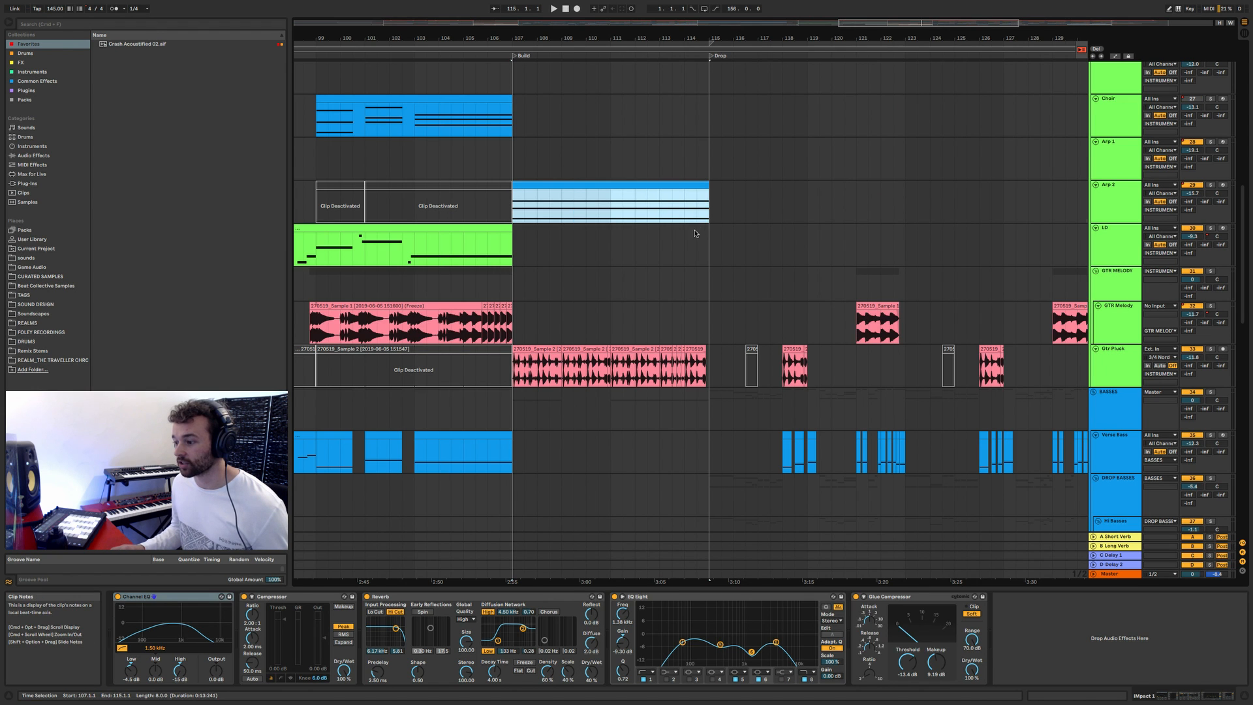
# Step: Examine the Gtr Pluck clips, the risers and impacts, and the drum tracks in the second Build
pyautogui.scroll(-10, 696, 232)
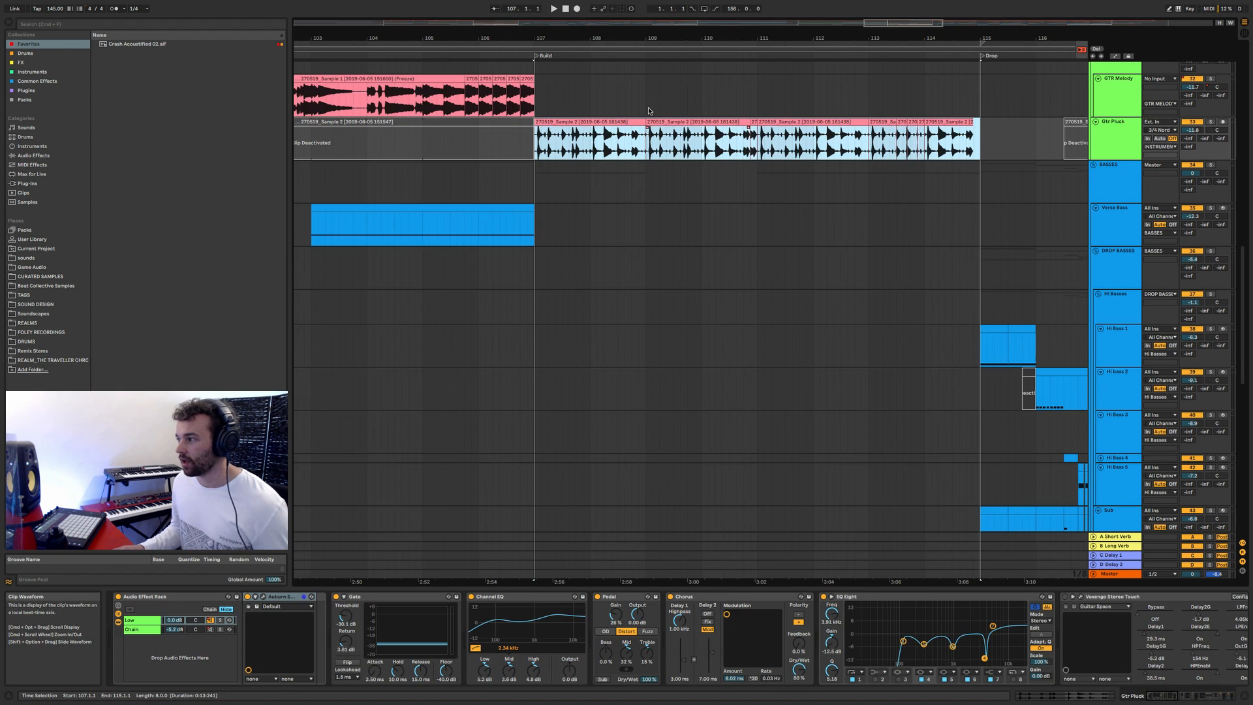
pyautogui.scroll(1, 685, 143)
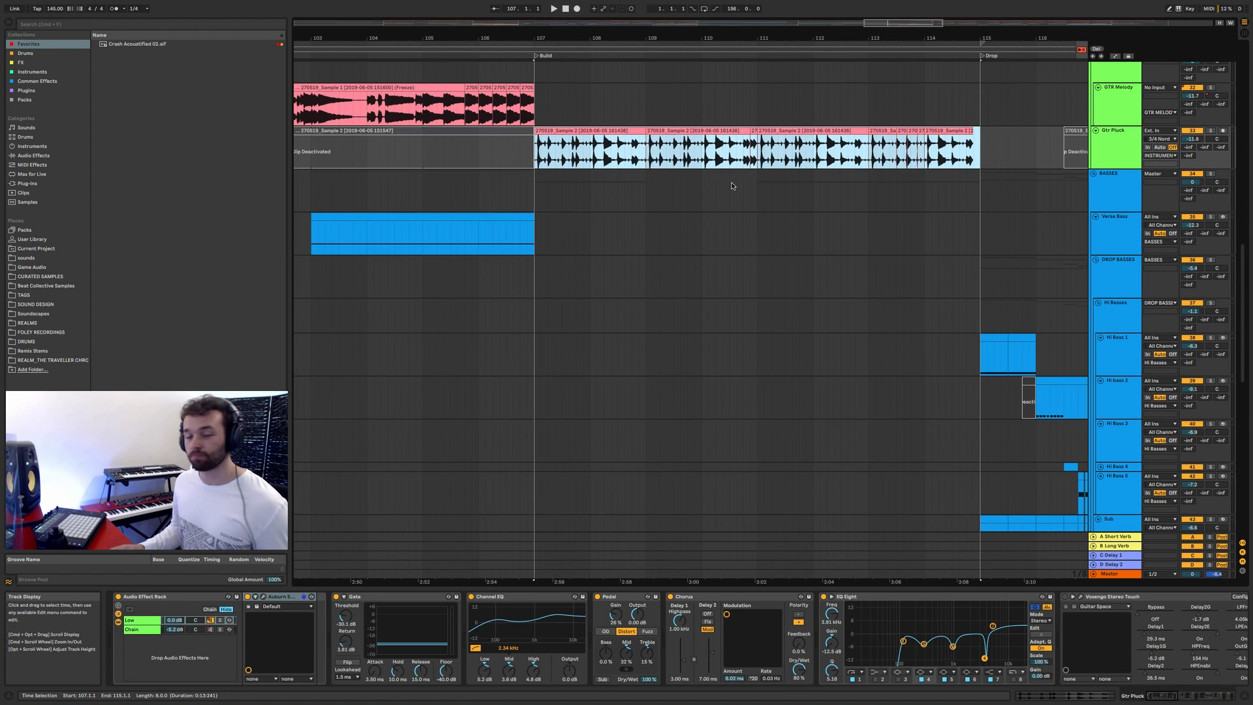
pyautogui.scroll(-15, 732, 186)
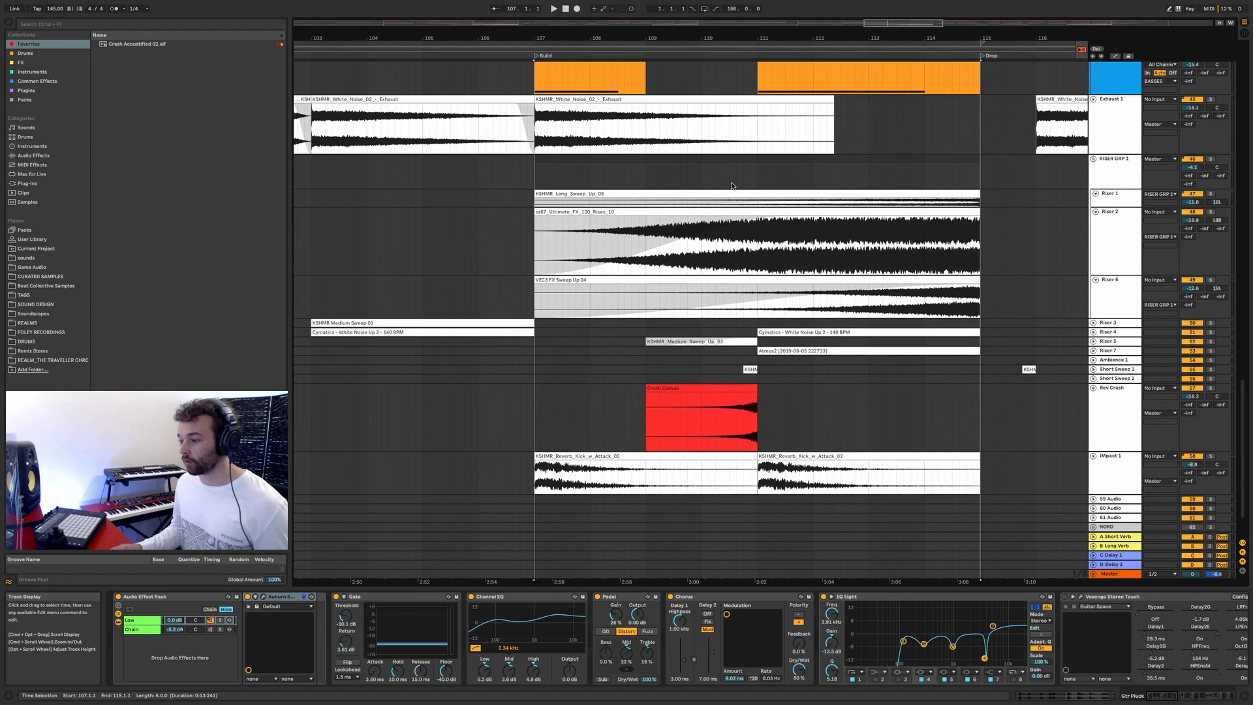
pyautogui.scroll(20, 787, 346)
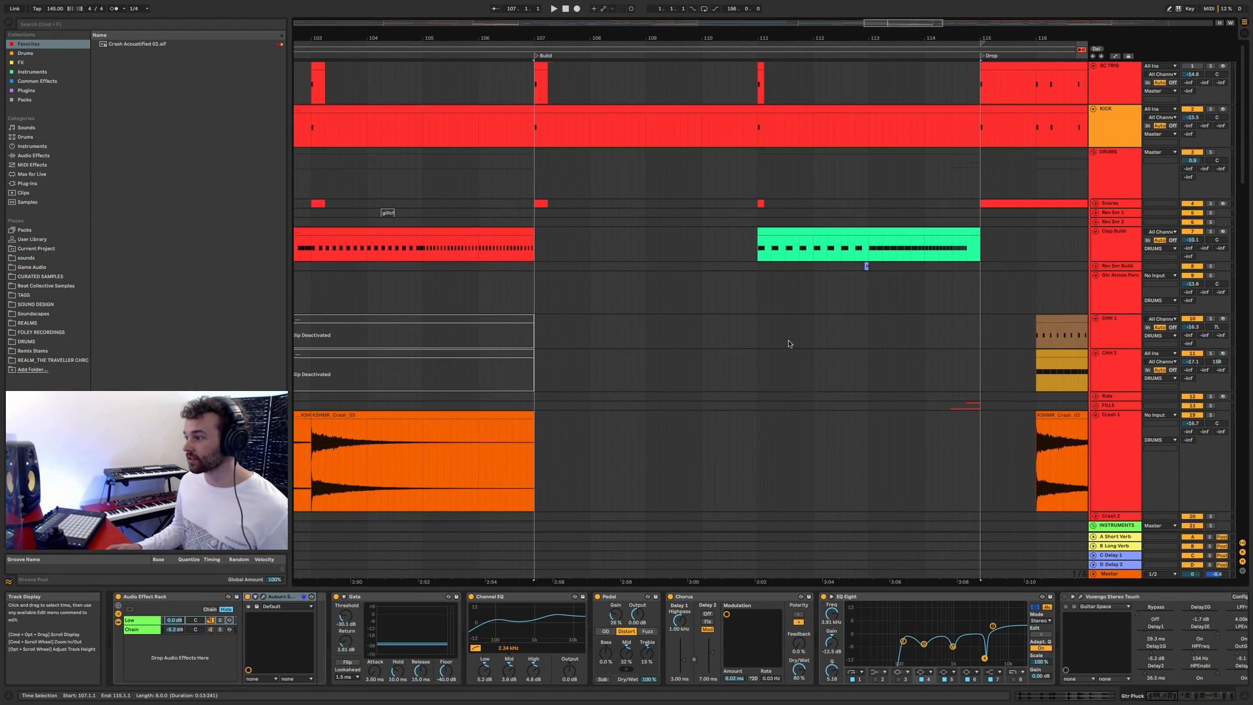
pyautogui.hscroll(5, 787, 344)
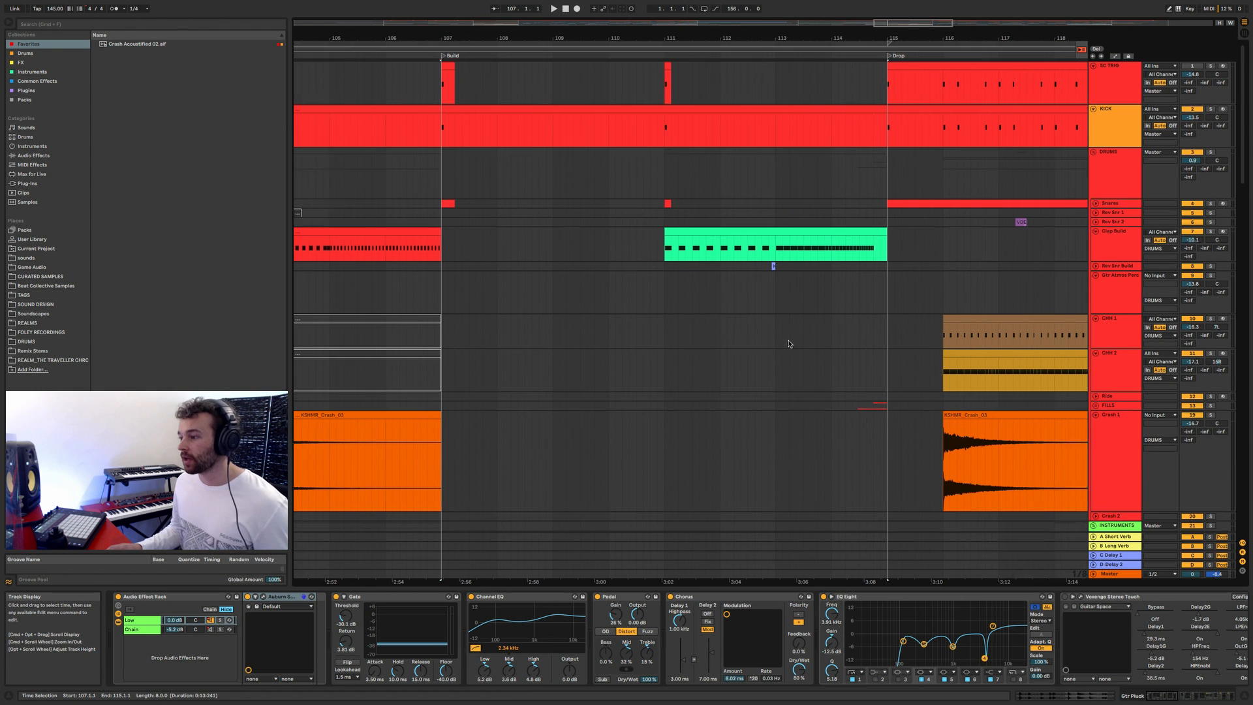
# Step: Unfold the FILLS group to show its individual fill tracks at the end of the second Build
pyautogui.click(1099, 406)
pyautogui.scroll(-8, 817, 350)
pyautogui.scroll(1, 797, 266)
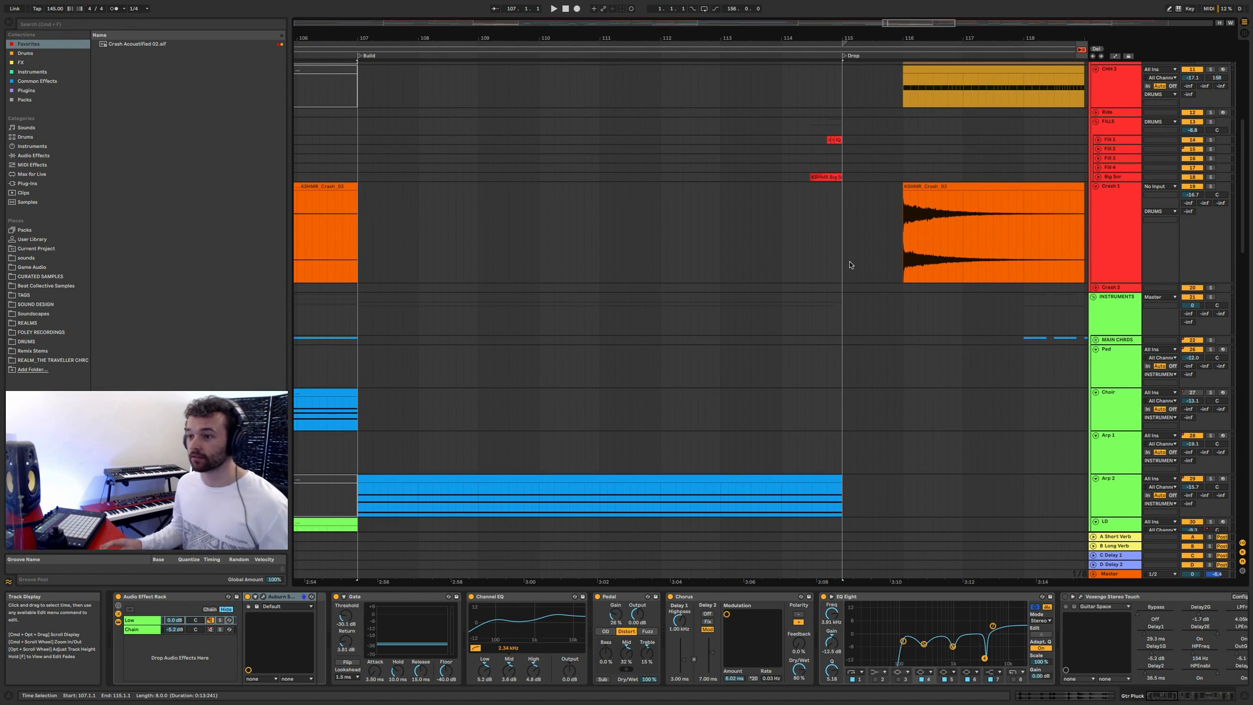
# Step: Solo the FILLS group and play its fills from 114.3.3, just before the Drop
pyautogui.hscroll(4, 848, 265)
pyautogui.click(1211, 121)
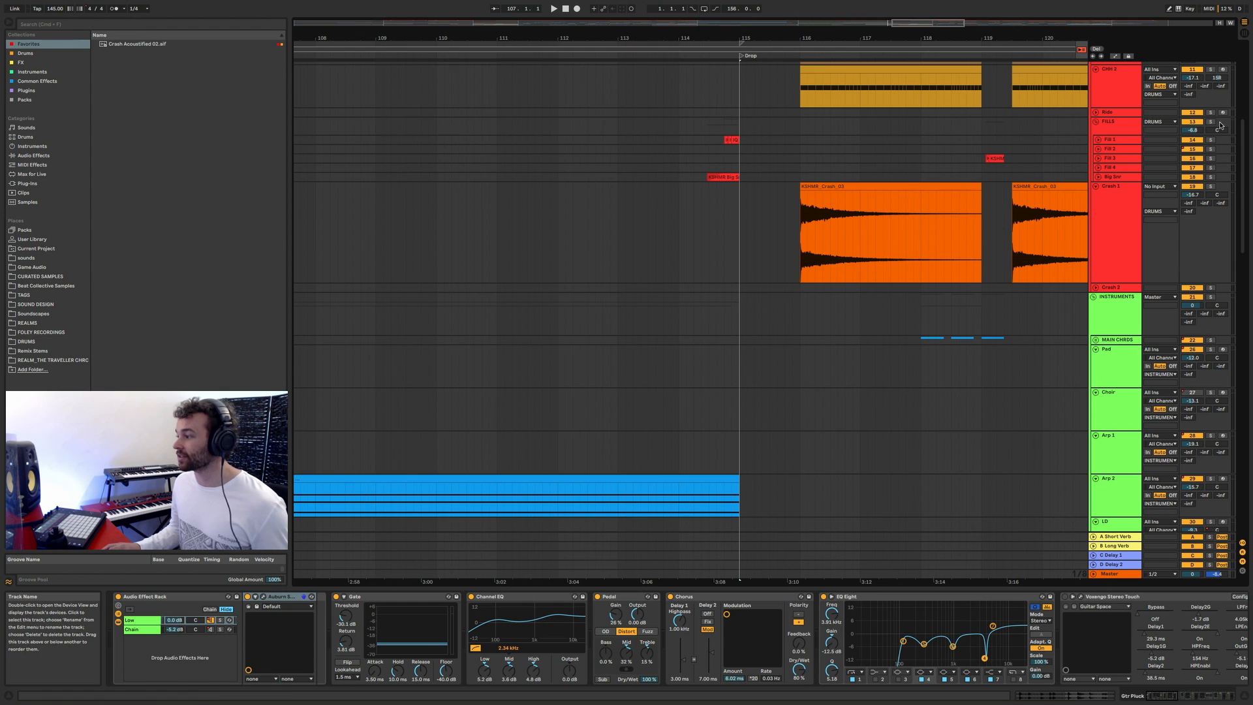
pyautogui.click(1028, 130)
pyautogui.click(701, 126)
pyautogui.press('space')
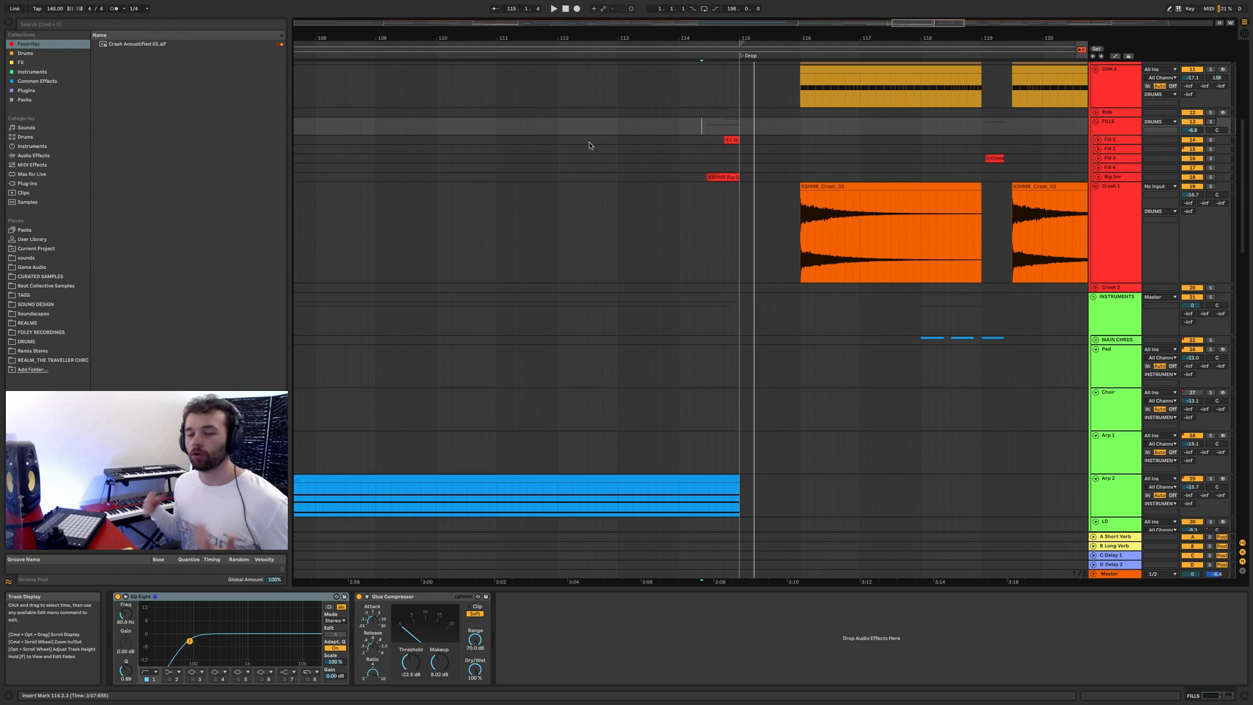
# Step: Place the insert marker at the start of the second Build on the Arp 2 track and solo that track
pyautogui.press('-')
pyautogui.press('-')
pyautogui.press('-')
pyautogui.hscroll(-4, 672, 202)
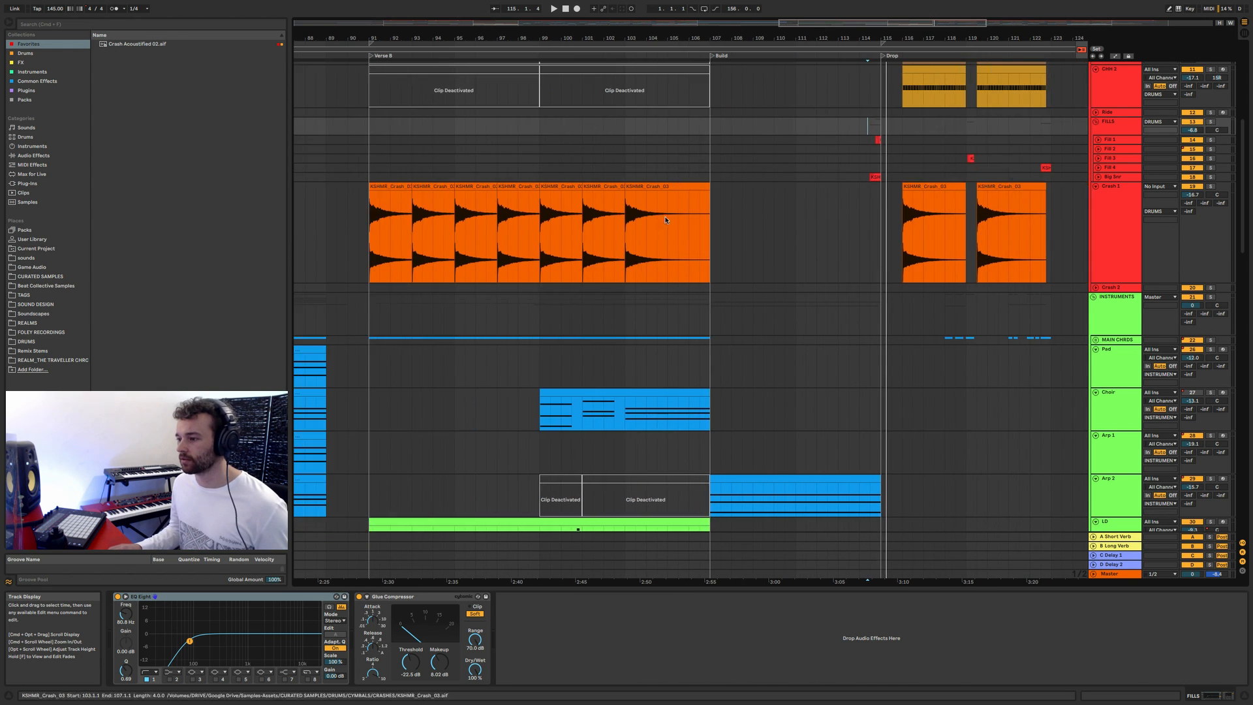
pyautogui.scroll(-6, 675, 203)
pyautogui.click(710, 212)
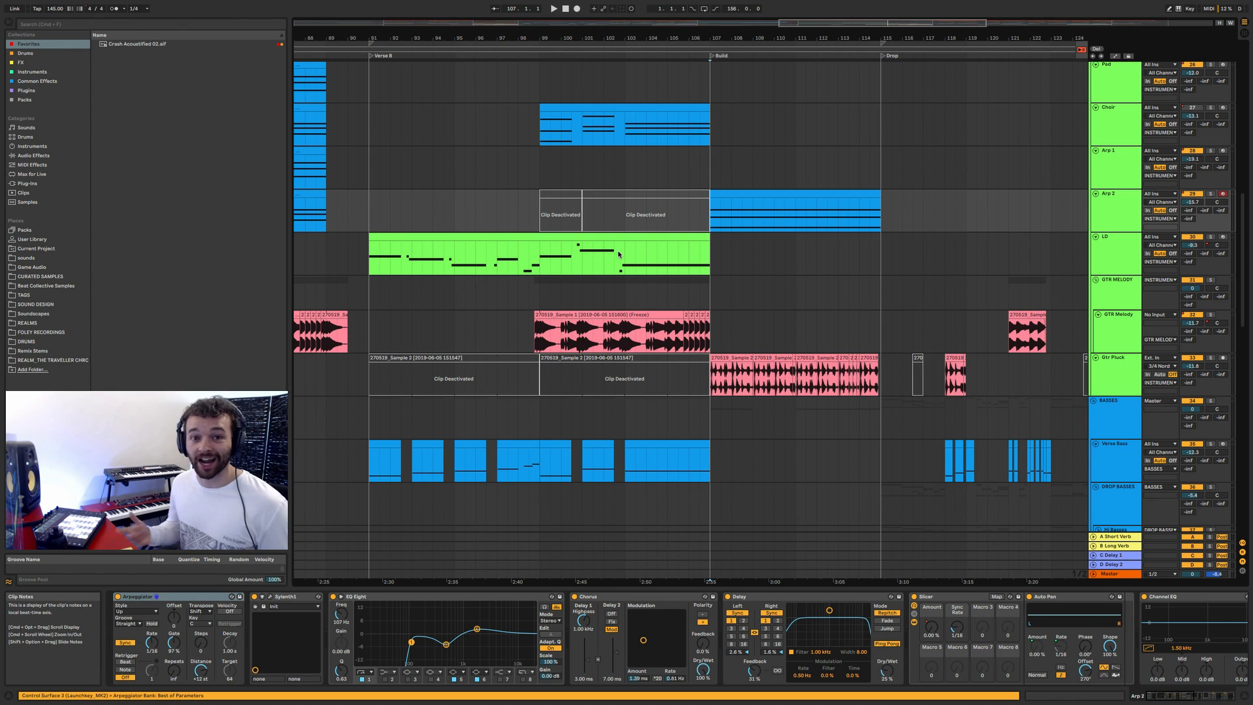
pyautogui.click(1211, 194)
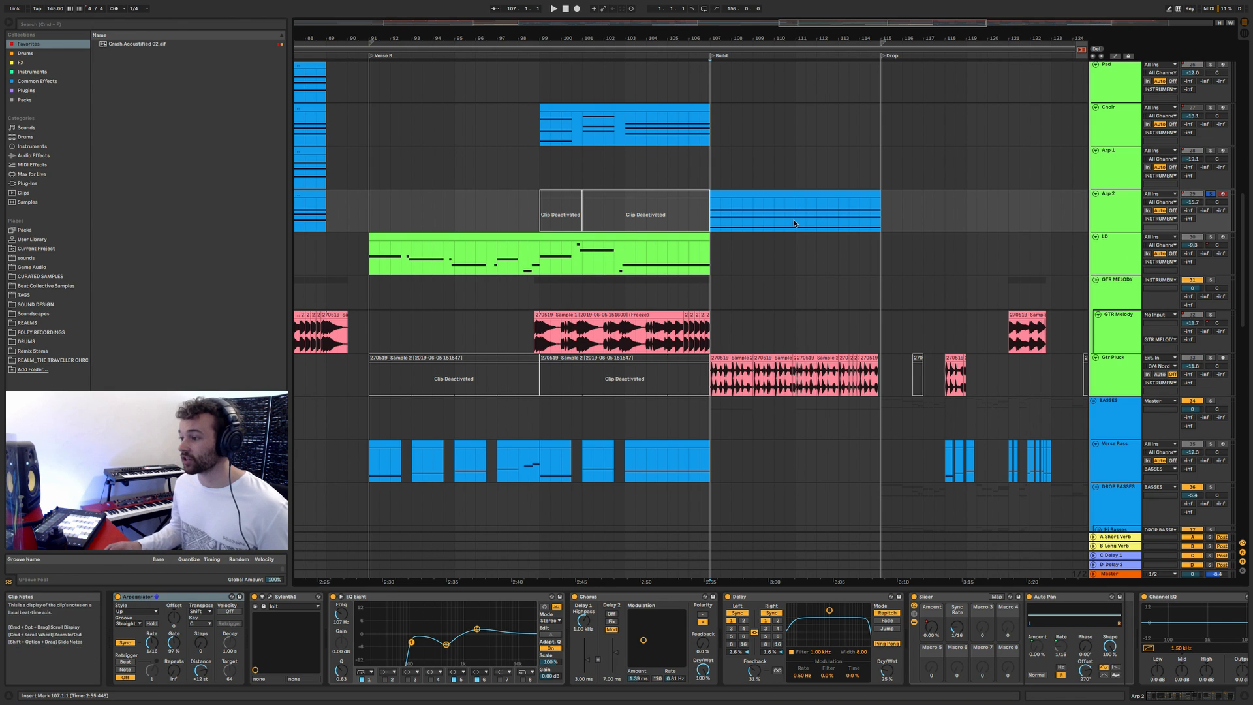
# Step: Show the automation lanes and play the Arp 2 clip through the second Build
pyautogui.hscroll(3, 626, 211)
pyautogui.press('a')
pyautogui.hscroll(1, 756, 280)
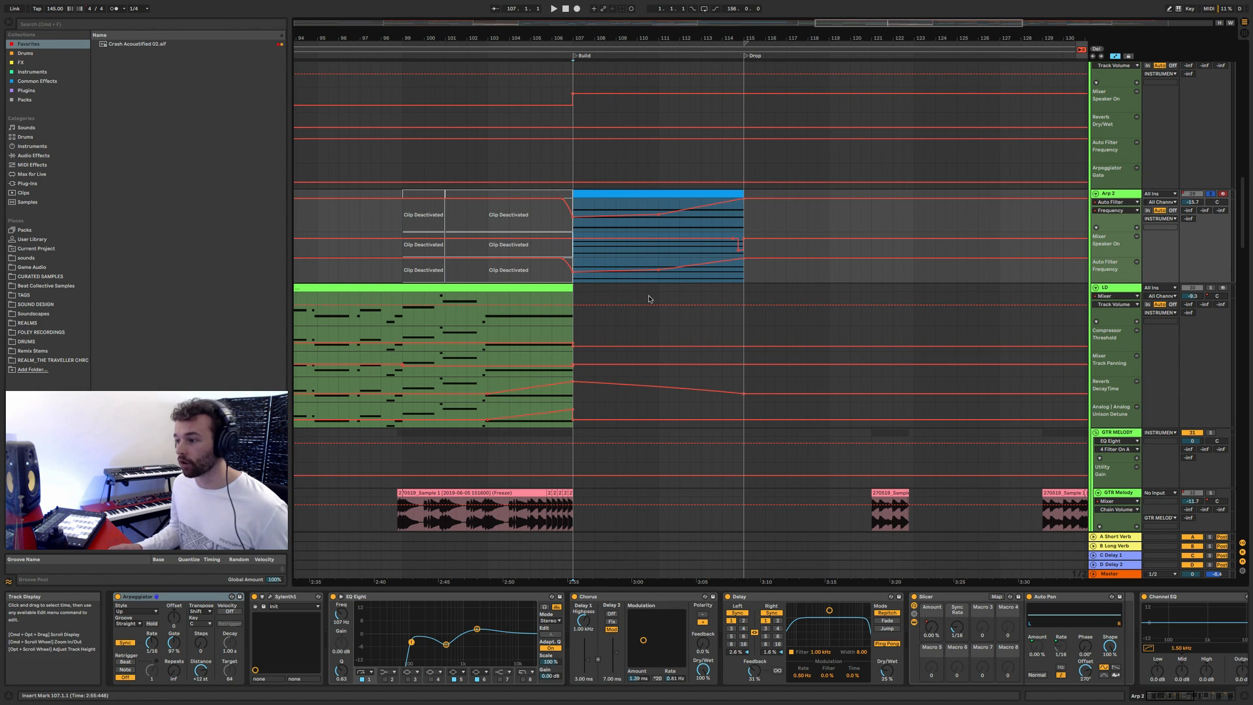
pyautogui.press('space')
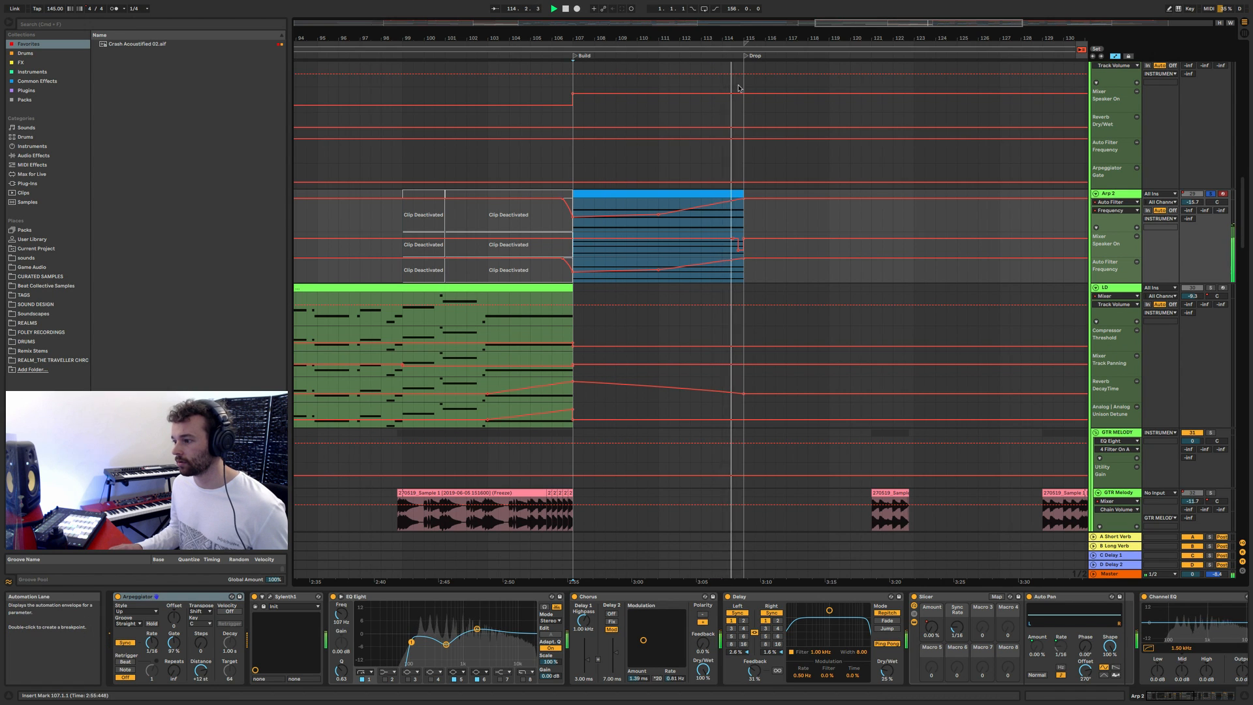
# Step: Select the last beat before the Drop in Arp 2's Speaker On automation, from 114.4.1 to 115.1.1
pyautogui.scroll(5, 758, 254)
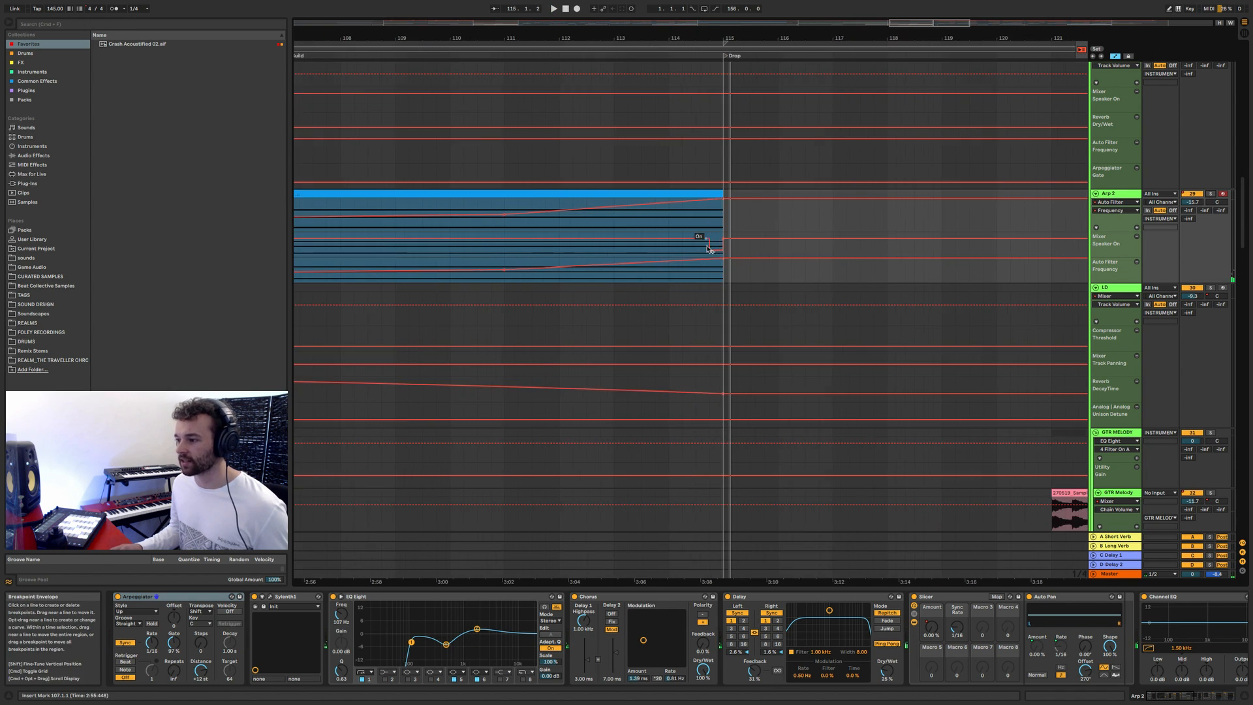
pyautogui.moveTo(710, 227); pyautogui.dragTo(722, 227)
pyautogui.scroll(1, 717, 232)
# Step: Examine the riser, instrument and drum tracks from the second Build back to the first Build
pyautogui.scroll(8, 716, 237)
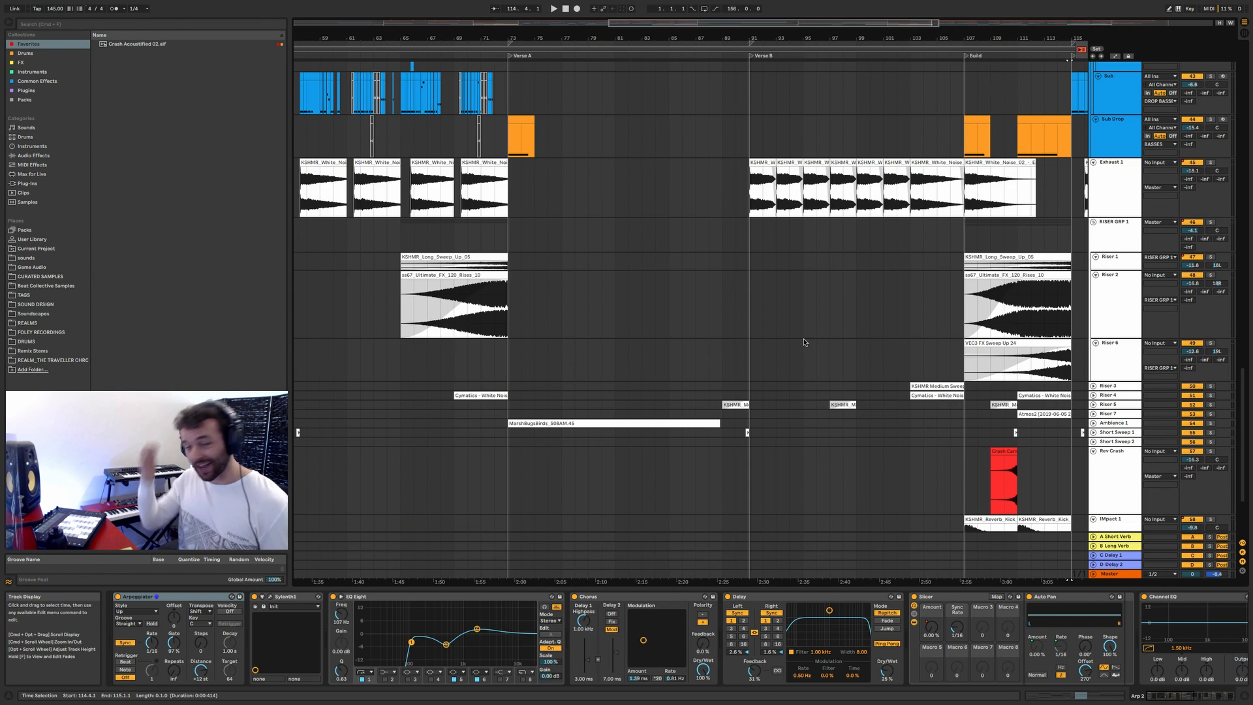
pyautogui.hscroll(-1, 749, 340)
pyautogui.hscroll(-15, 750, 340)
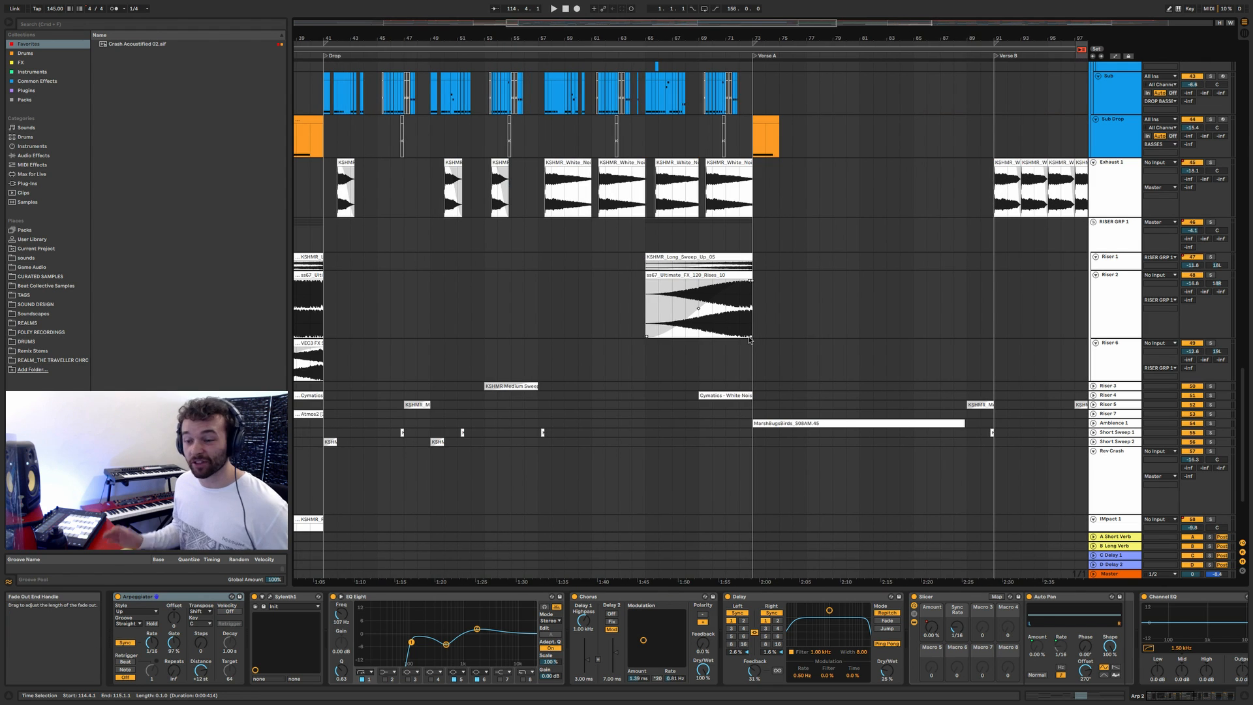
pyautogui.scroll(5, 609, 351)
pyautogui.scroll(15, 587, 352)
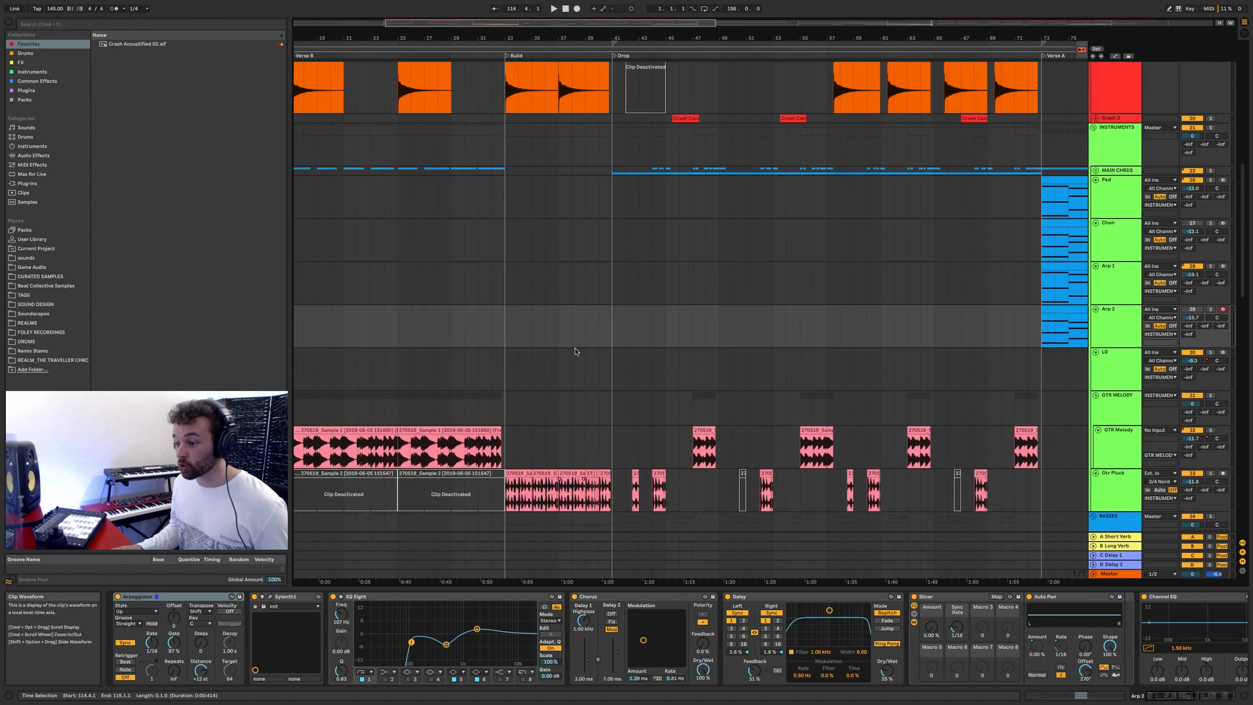
pyautogui.scroll(5, 577, 352)
pyautogui.hscroll(-3, 577, 352)
pyautogui.scroll(5, 577, 353)
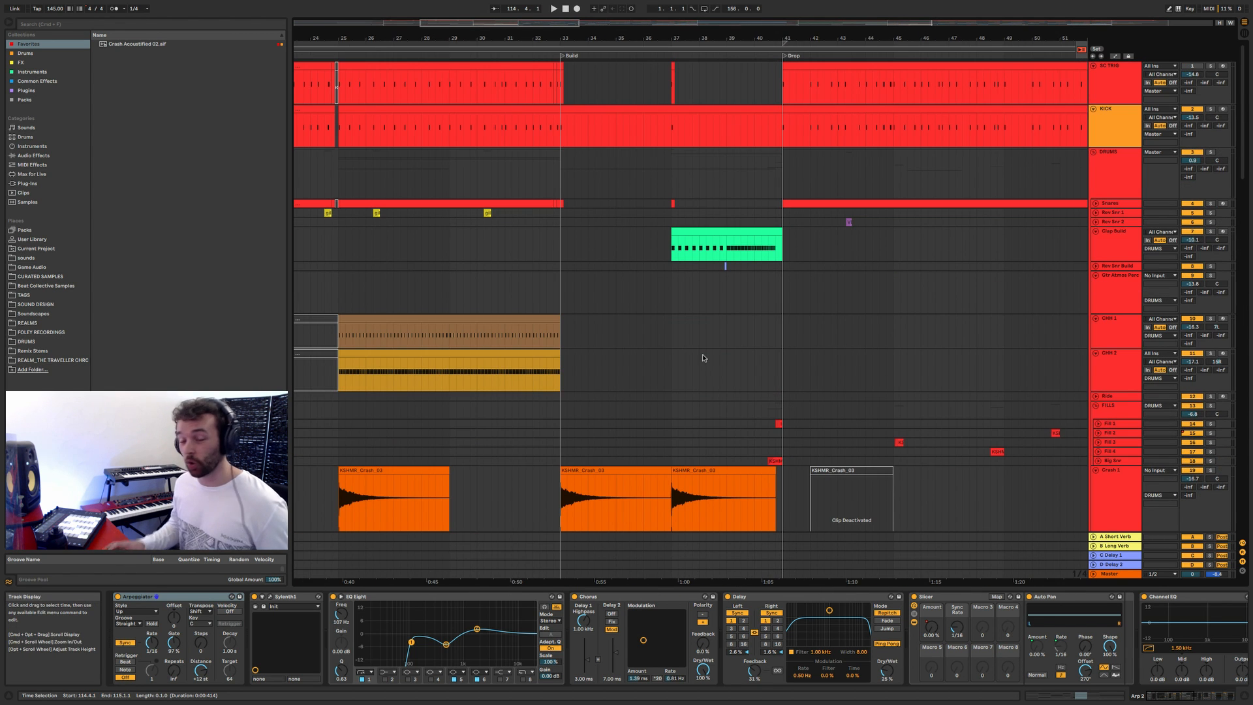